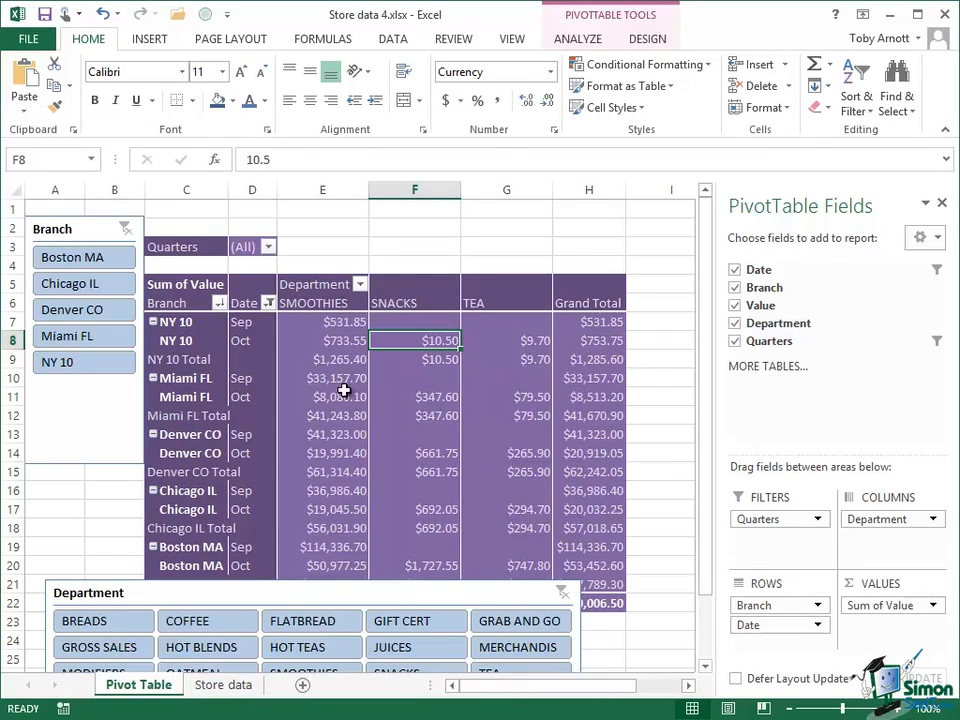
# - Insert a clustered column PivotChart from the pivot table and enlarge it outward from two opposite corners
pyautogui.click(343, 358)
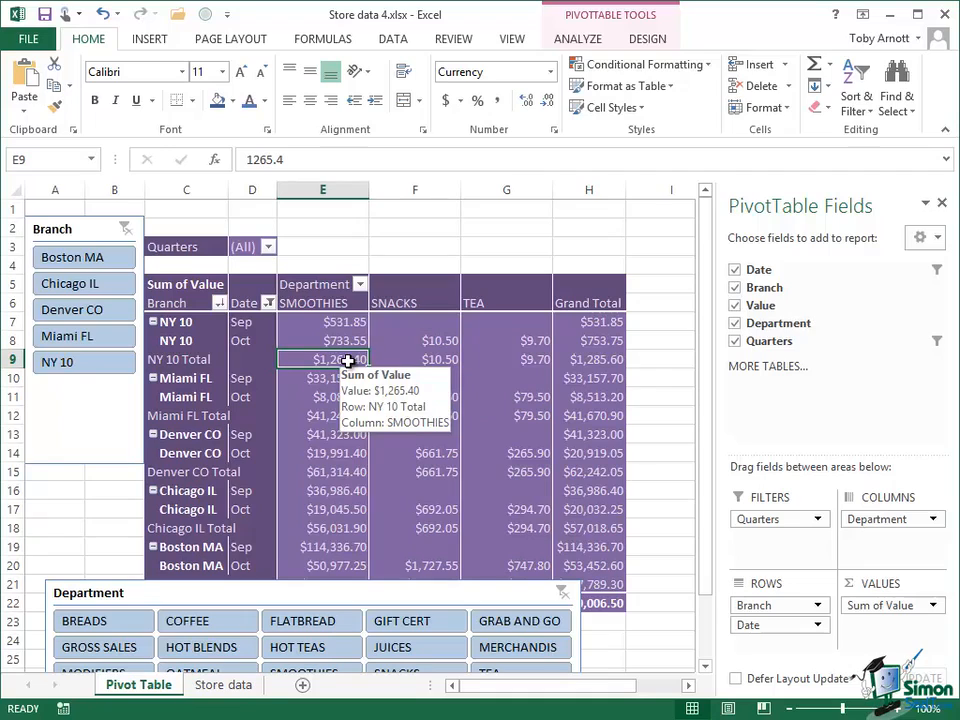
pyautogui.click(149, 40)
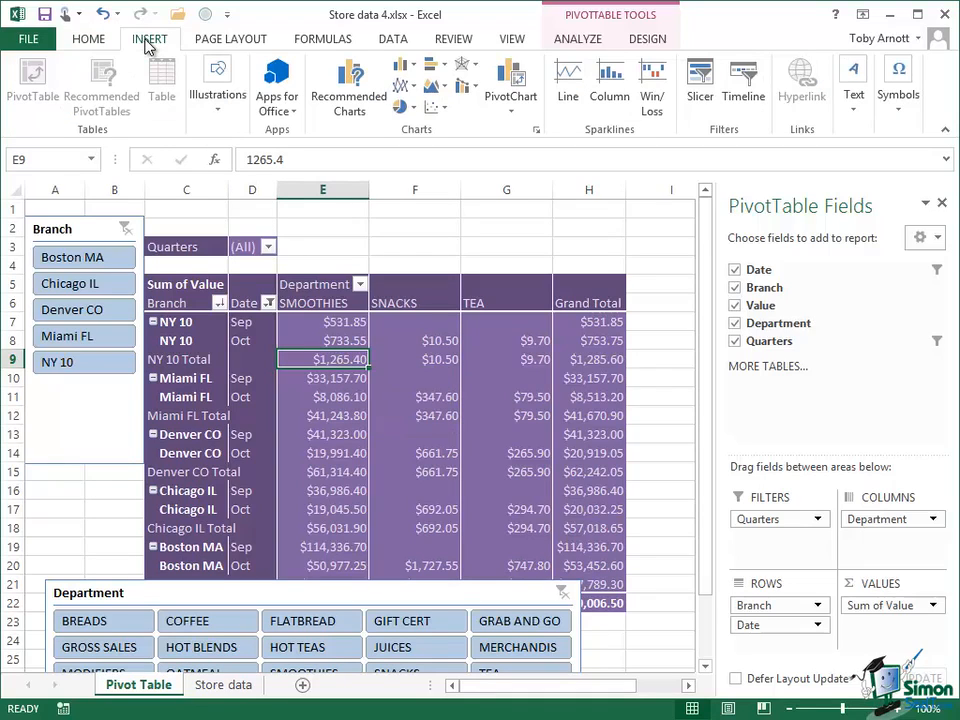
pyautogui.click(521, 112)
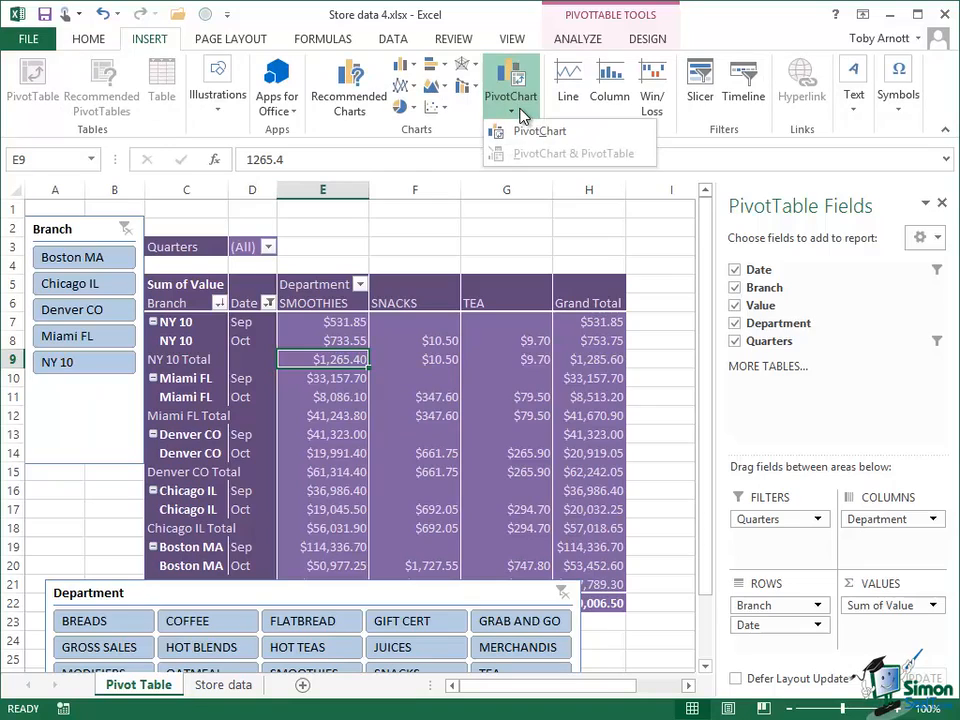
pyautogui.click(520, 132)
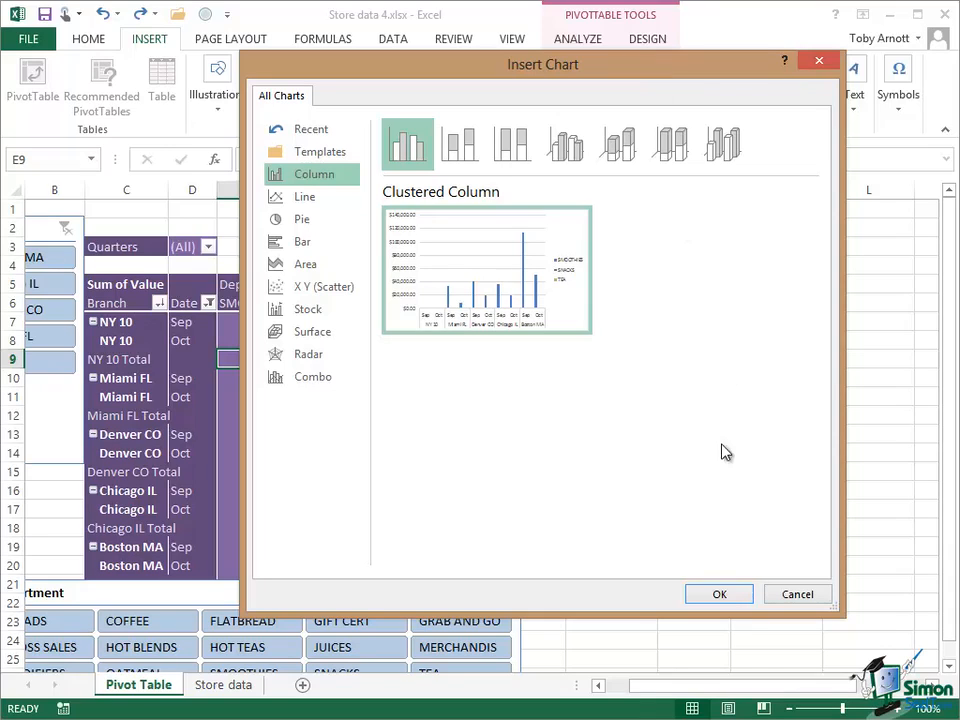
pyautogui.click(729, 595)
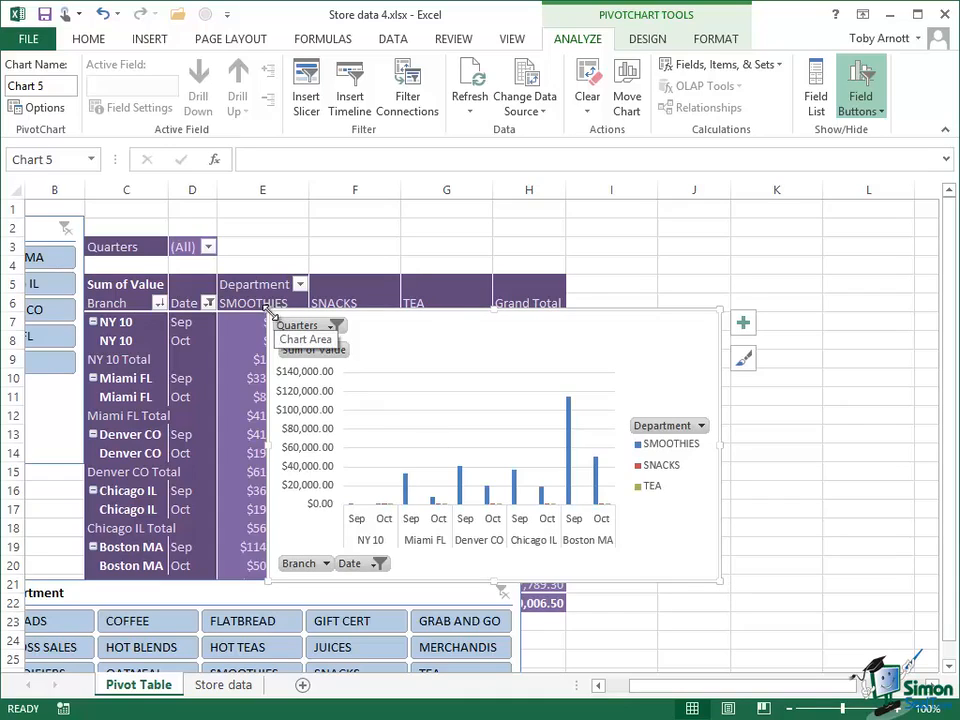
pyautogui.moveTo(269, 312); pyautogui.dragTo(202, 222)
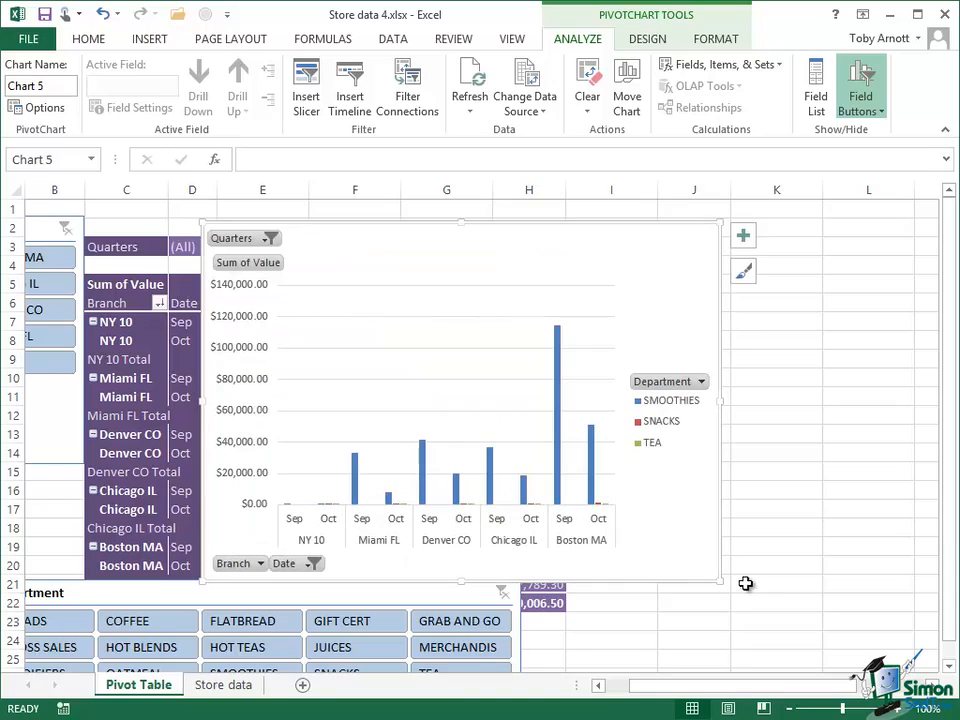
pyautogui.moveTo(720, 581); pyautogui.dragTo(850, 663)
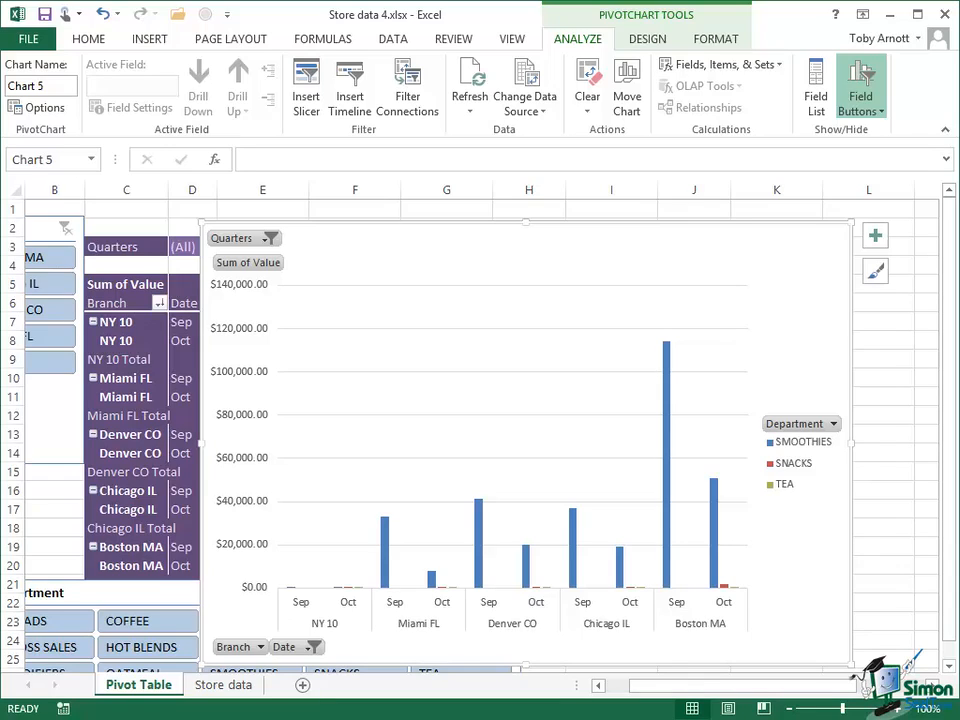
# - Cut the PivotChart from the Pivot Table sheet and move it to a new worksheet
pyautogui.rightClick(579, 233)
pyautogui.click(620, 270)
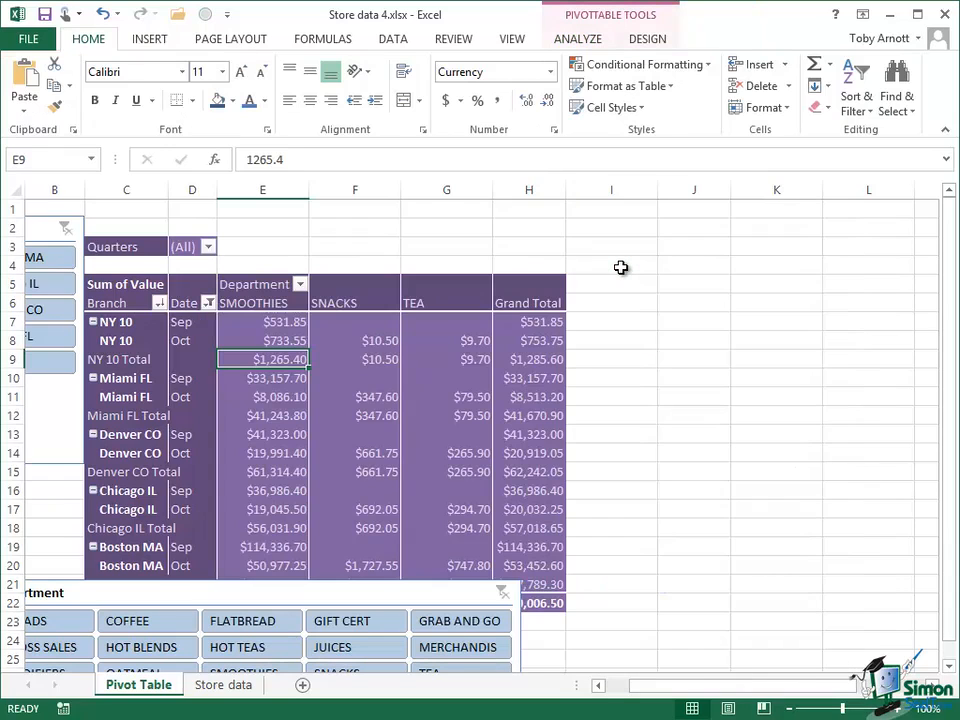
pyautogui.click(302, 686)
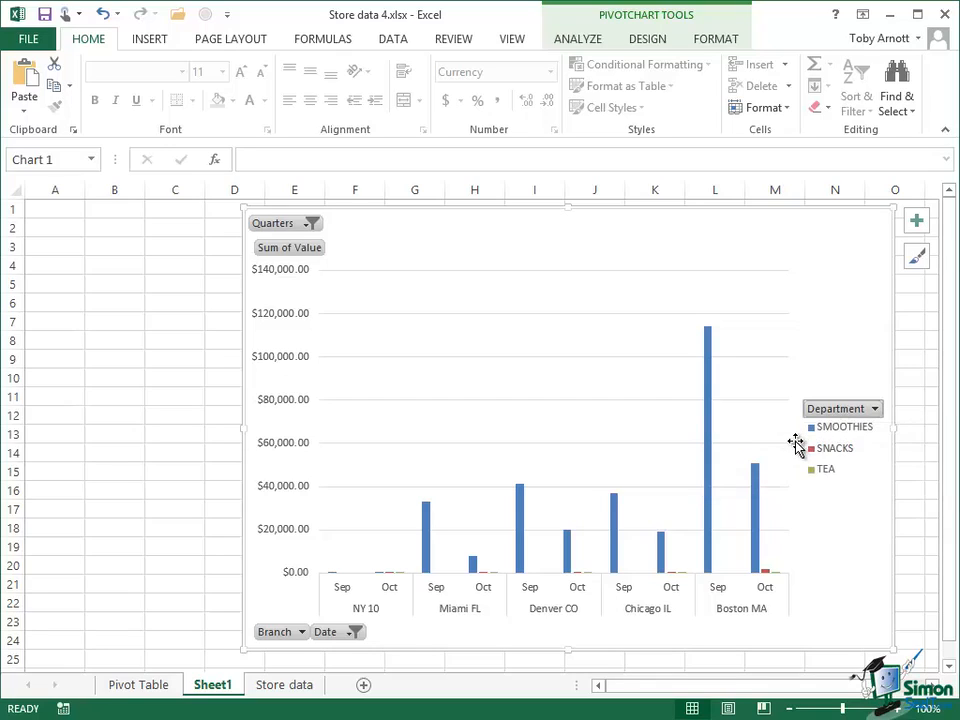
# - Review the chart's Department filter choices and the dates set in its Between date filter, without changing them
pyautogui.click(875, 410)
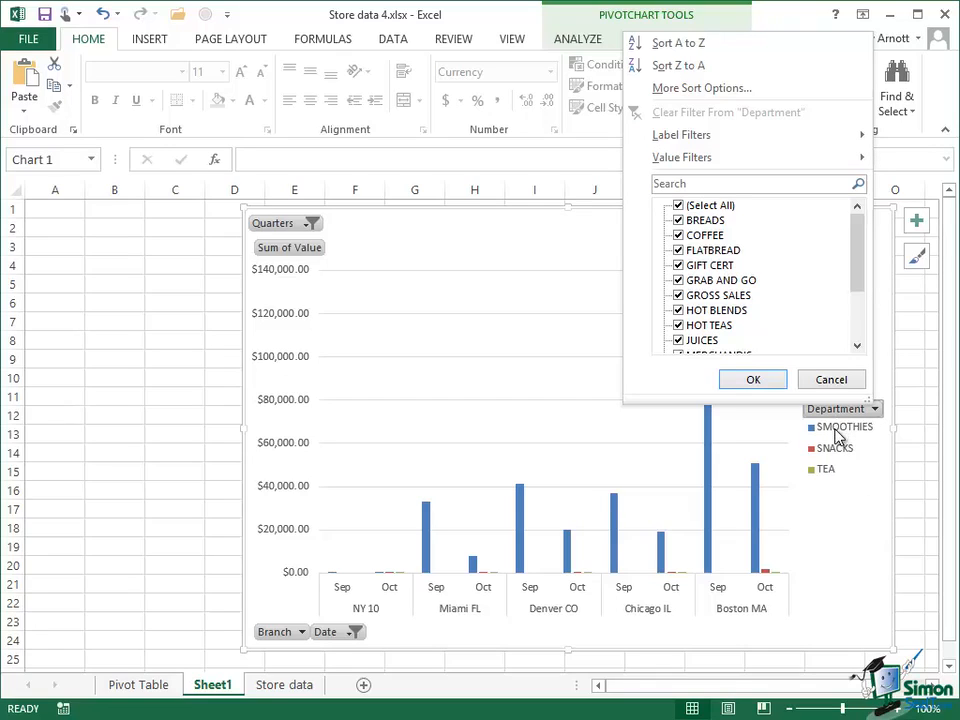
pyautogui.click(355, 633)
pyautogui.click(355, 633)
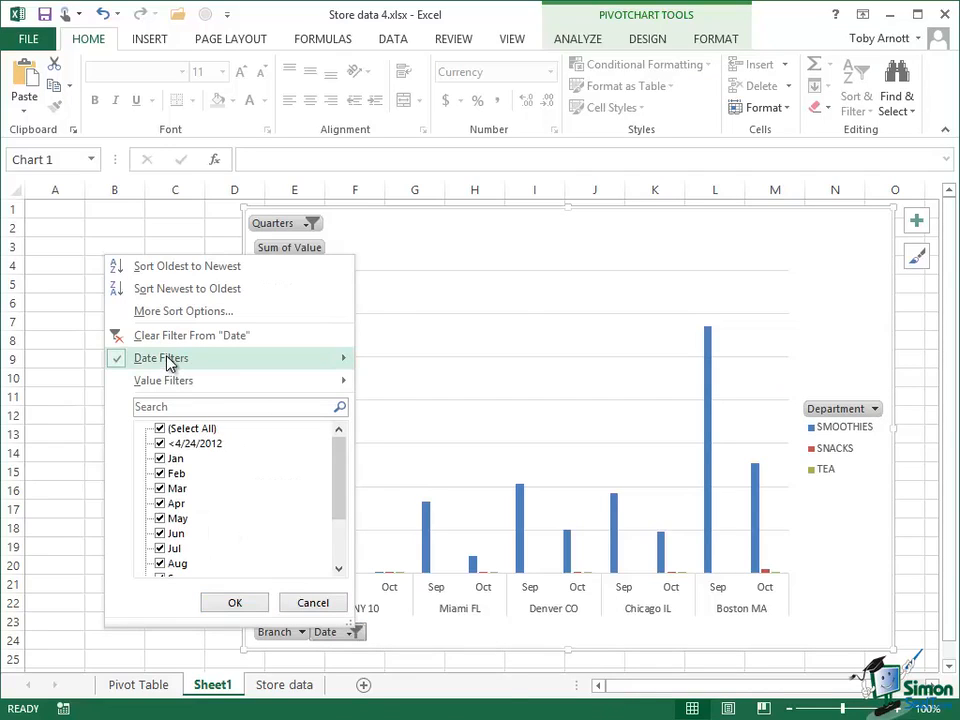
pyautogui.moveTo(167, 364)
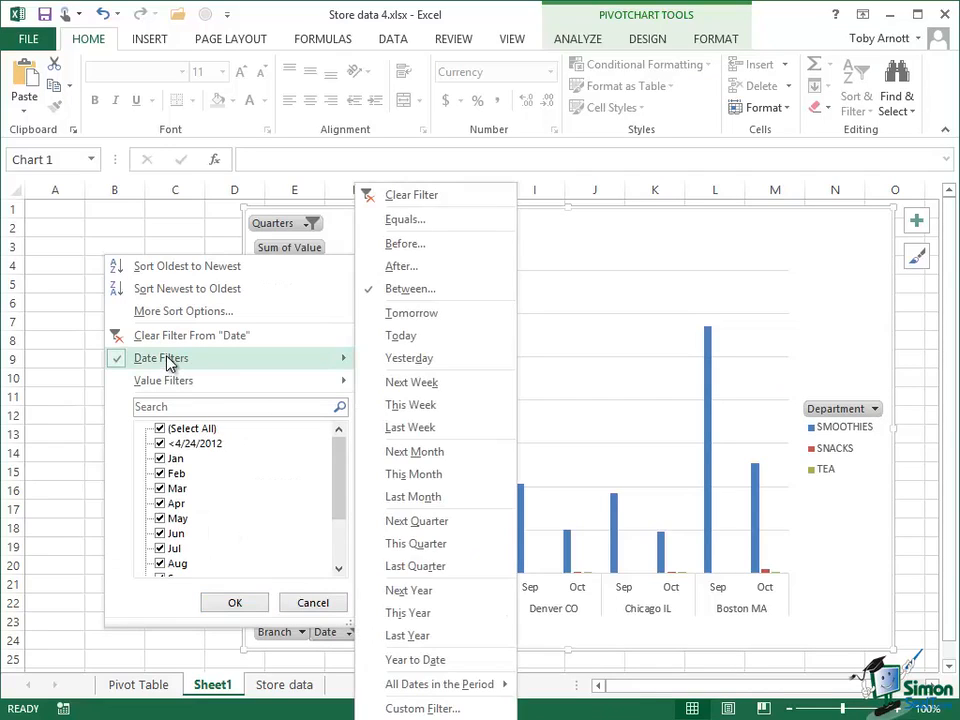
pyautogui.click(416, 289)
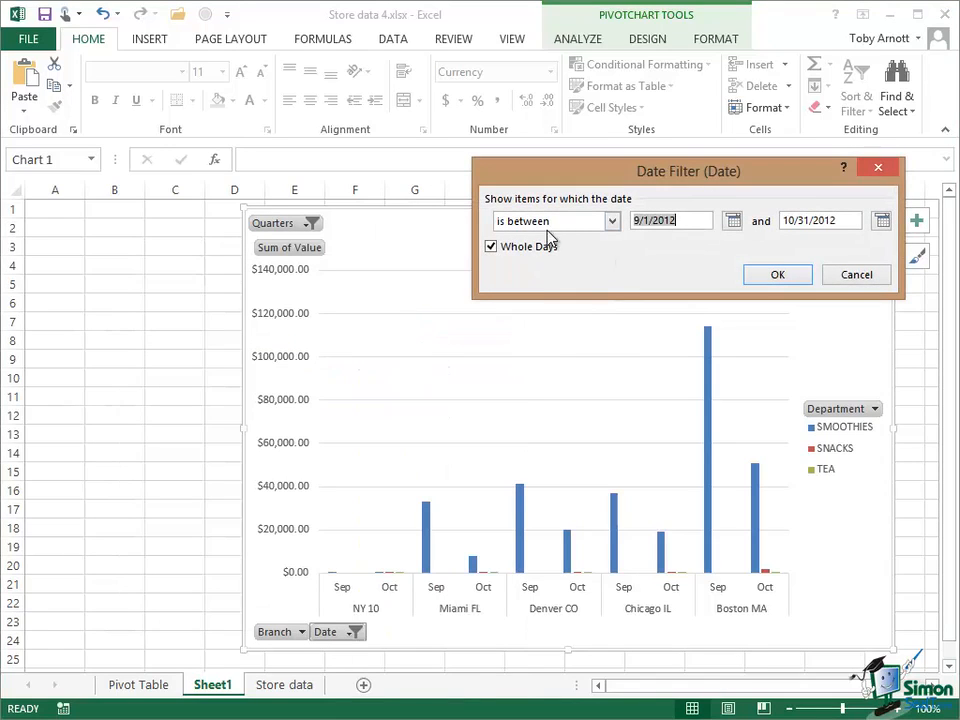
pyautogui.click(862, 274)
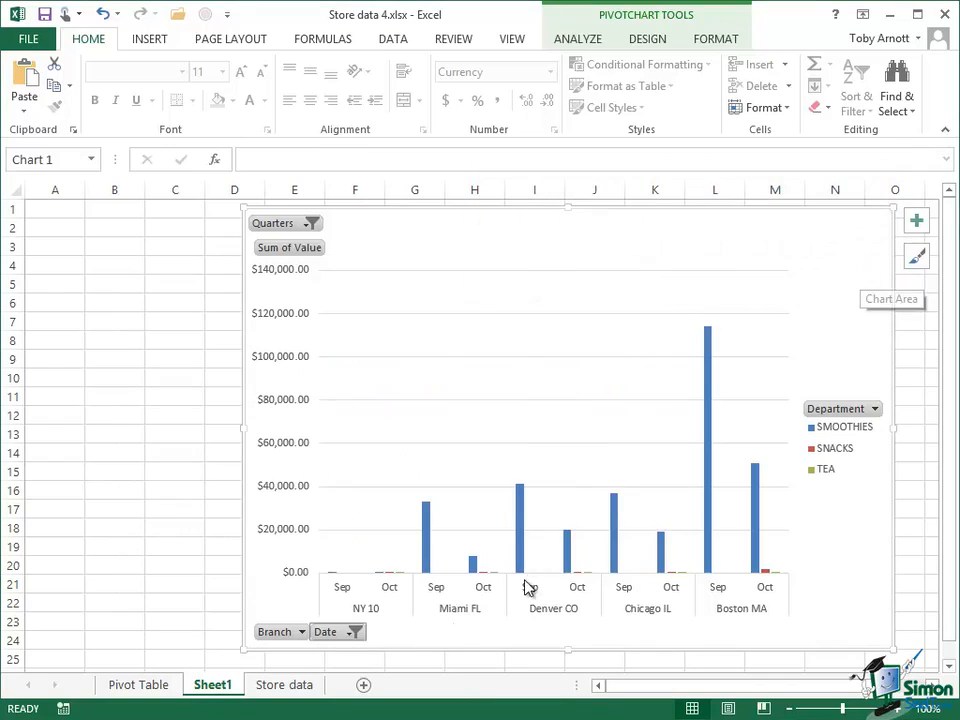
# - Clear the date filter from the PivotChart's Date field
pyautogui.click(356, 633)
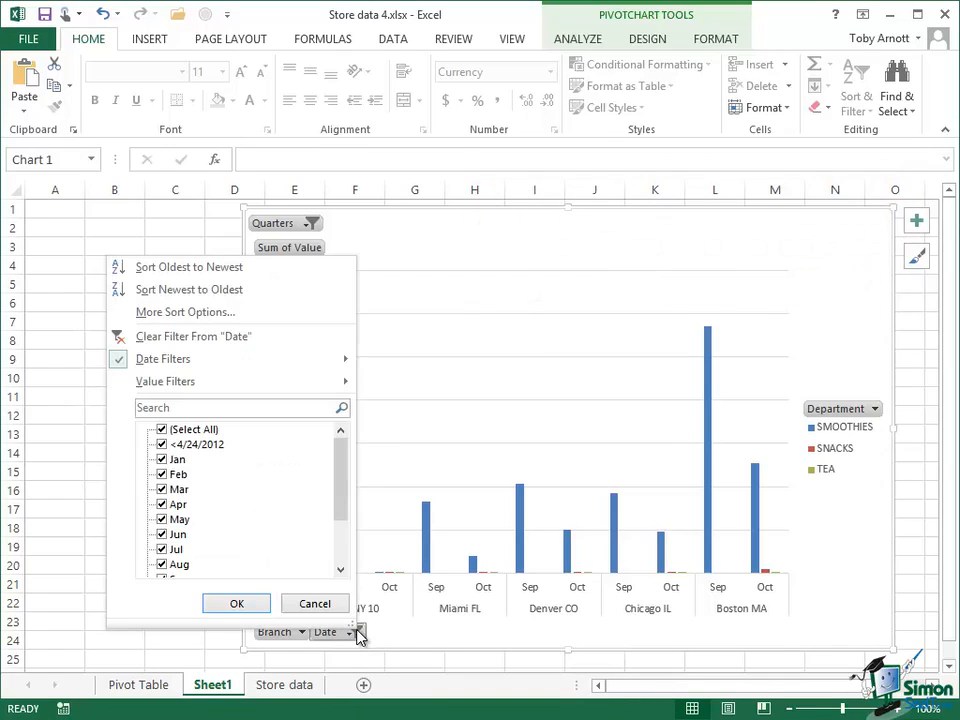
pyautogui.click(253, 362)
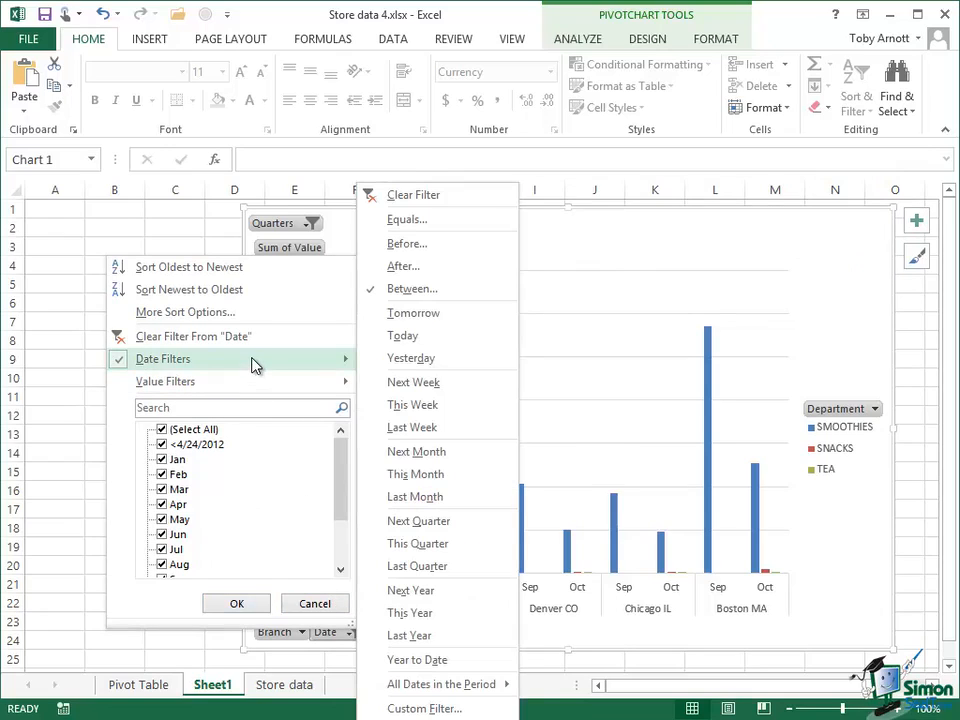
pyautogui.click(447, 197)
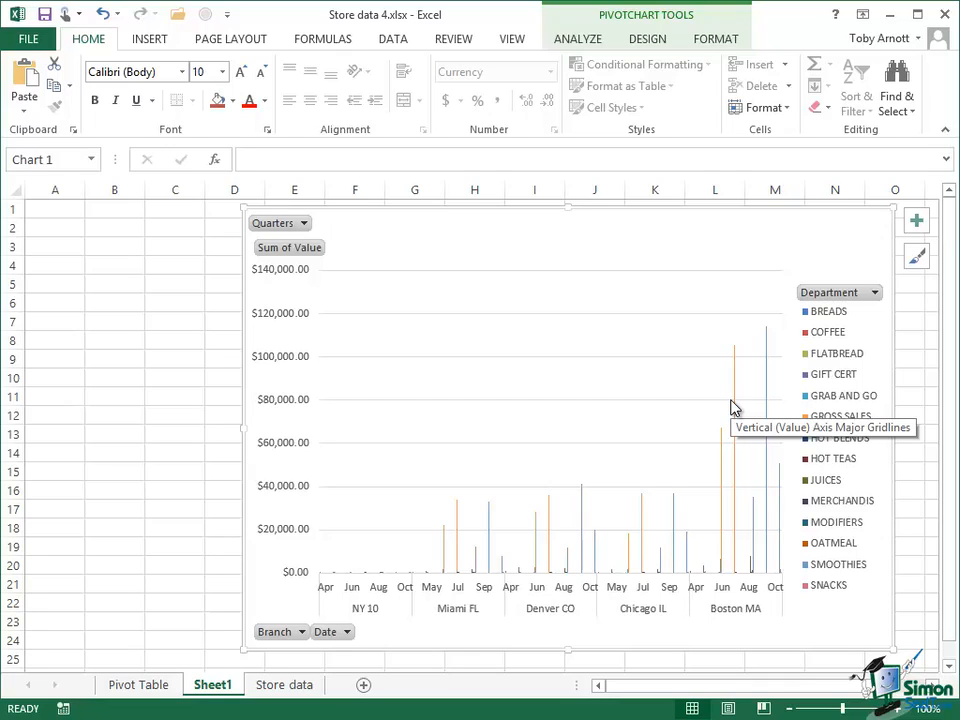
# - Filter the chart's Quarters field with multiple selection to show only Qtr1 and Qtr2
pyautogui.click(304, 224)
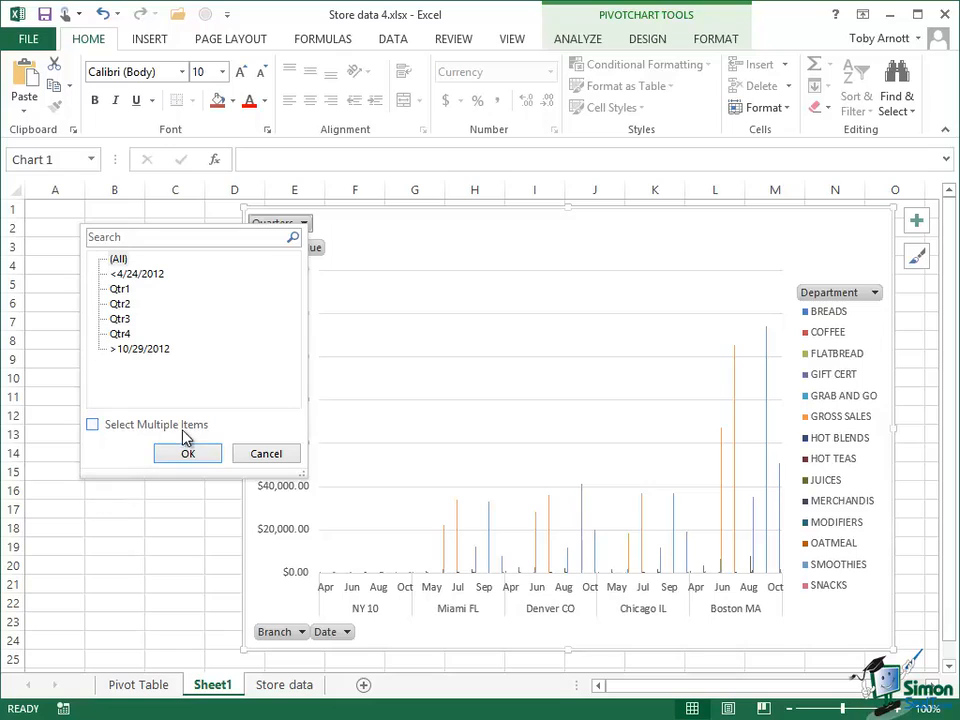
pyautogui.click(92, 425)
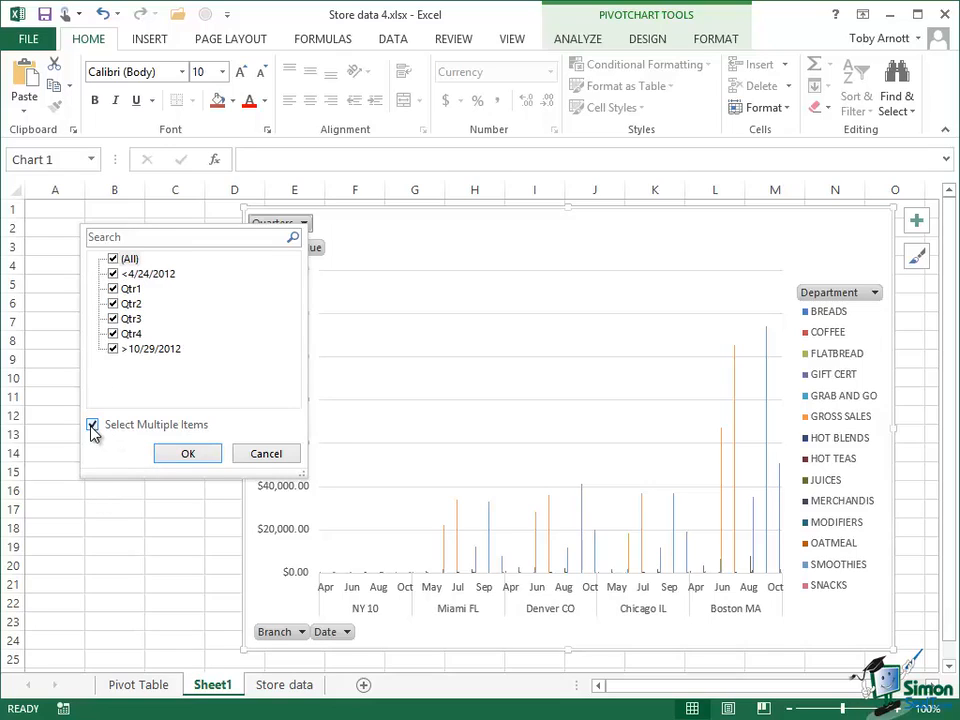
pyautogui.click(112, 260)
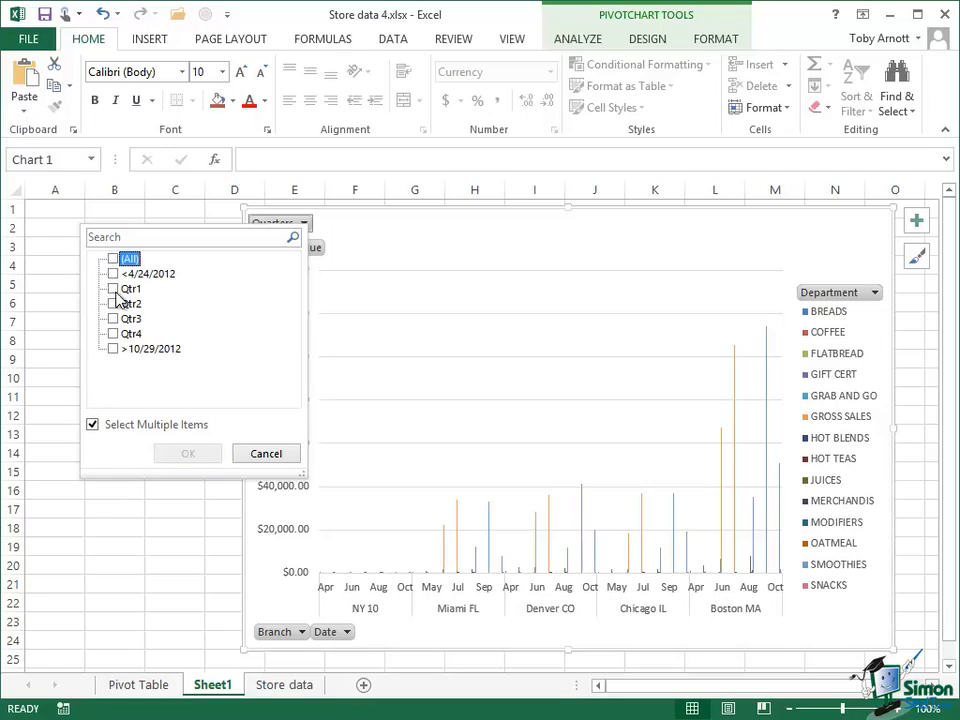
pyautogui.click(113, 289)
pyautogui.click(113, 289)
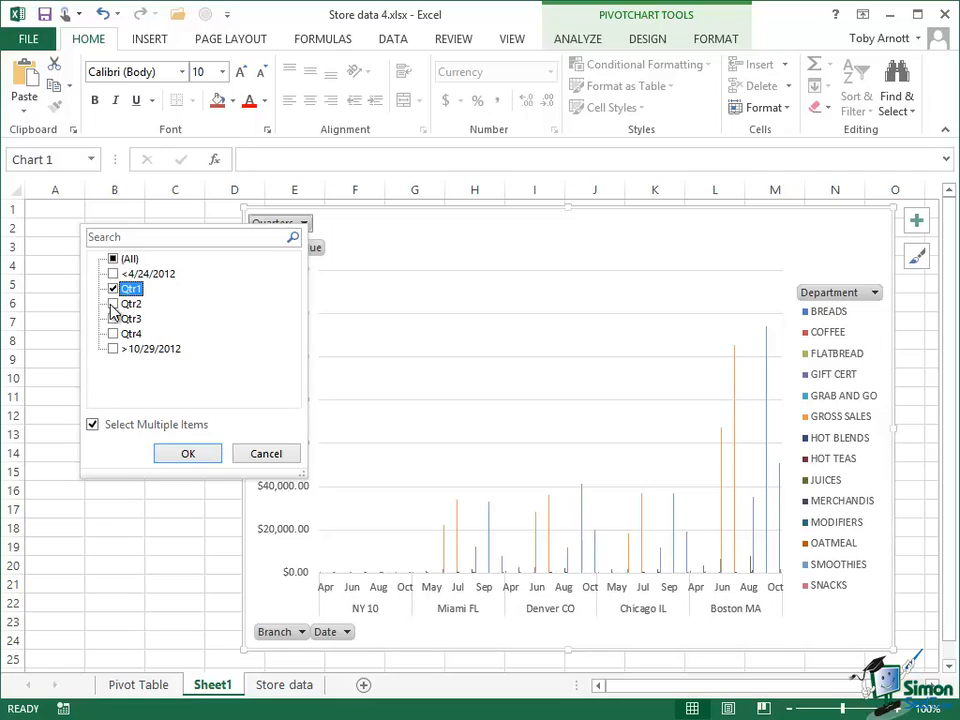
pyautogui.click(113, 304)
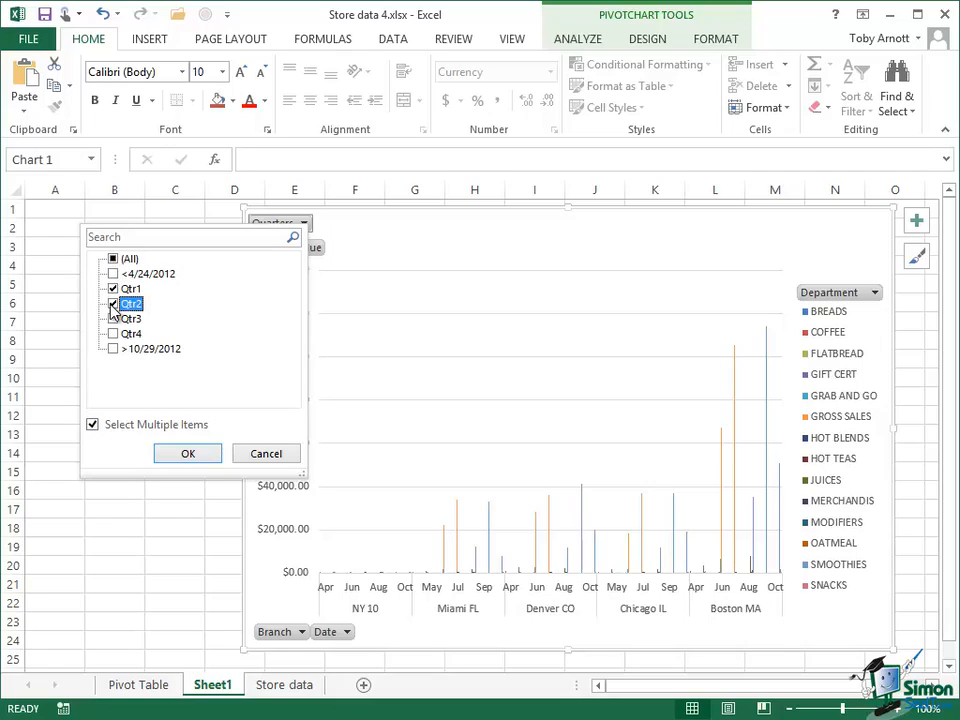
pyautogui.click(189, 455)
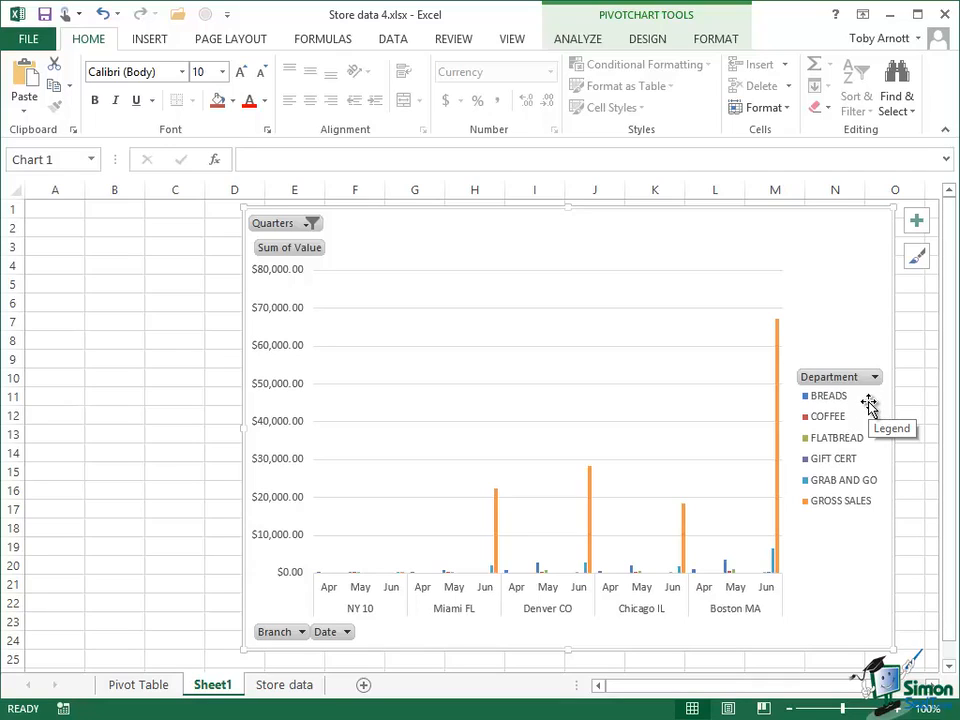
# - Filter the chart's Branch field to show only Denver CO and Chicago IL
pyautogui.click(302, 632)
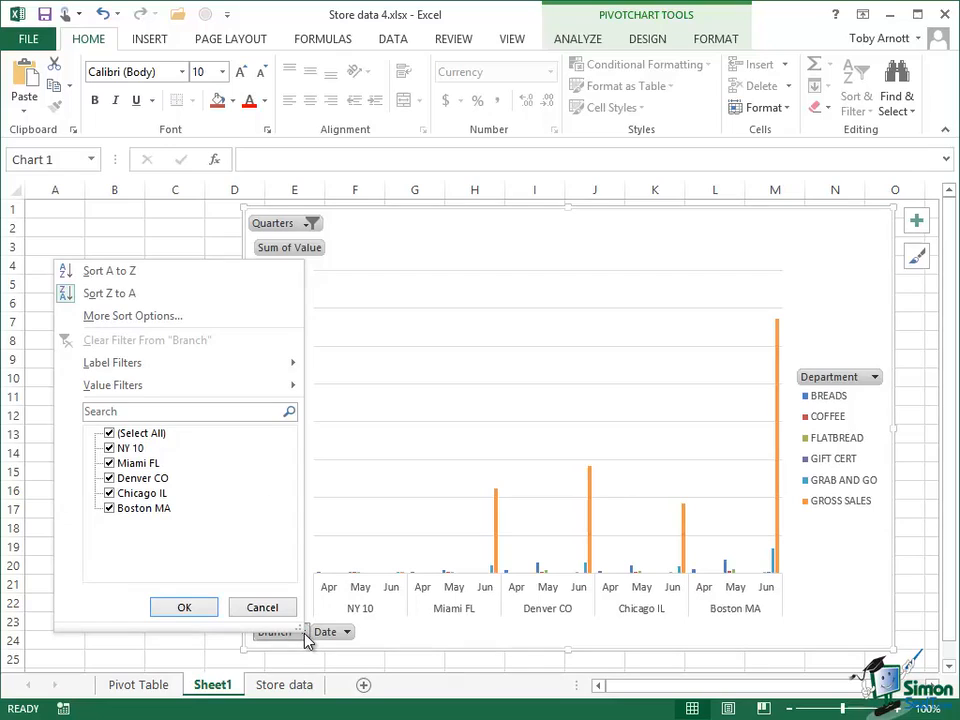
pyautogui.click(108, 435)
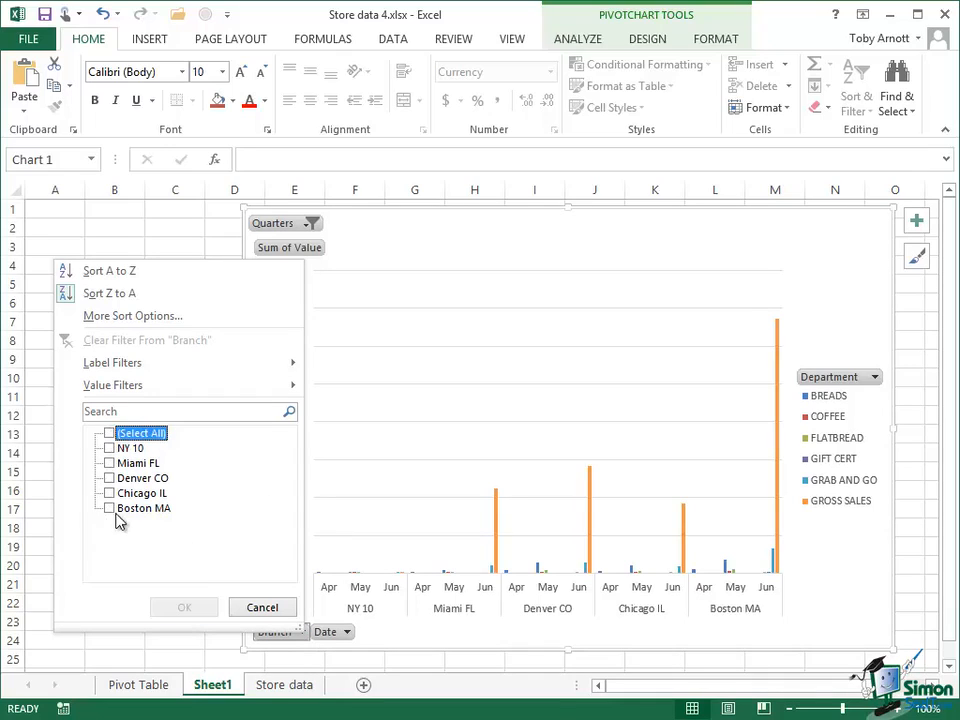
pyautogui.click(110, 479)
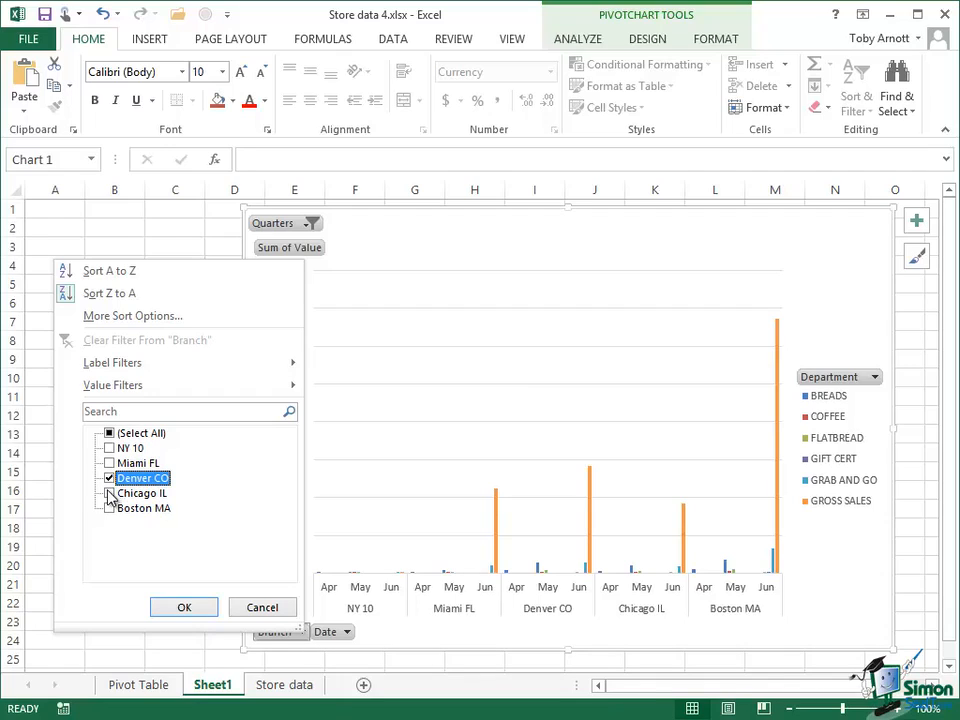
pyautogui.click(110, 494)
pyautogui.click(184, 609)
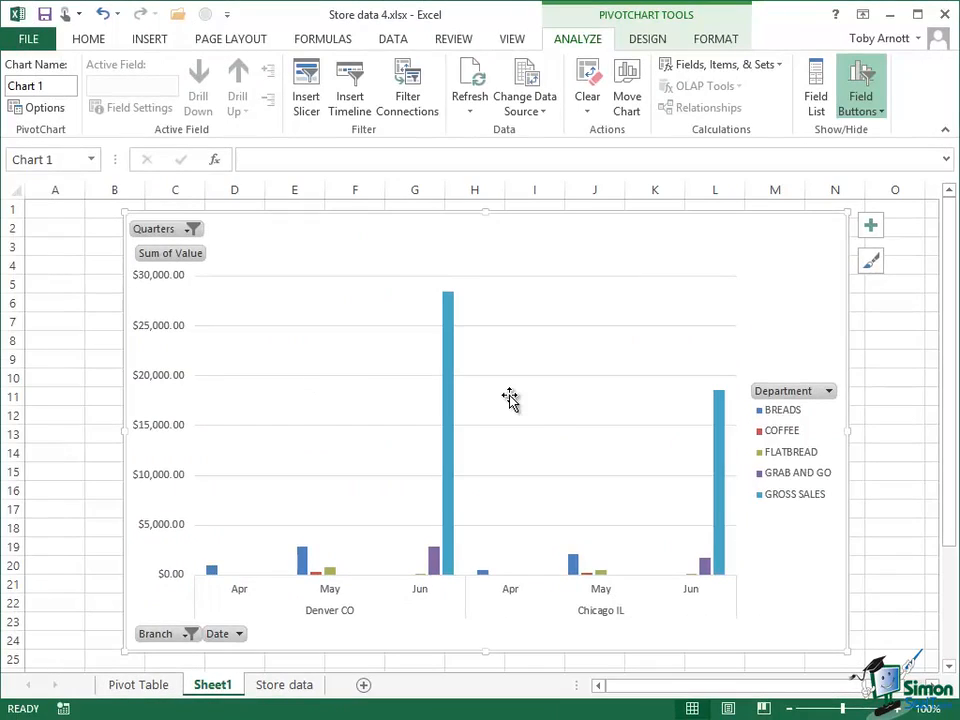
# - Look at the chart name and the layout and format settings in PivotTable Options, without changing them
pyautogui.click(51, 86)
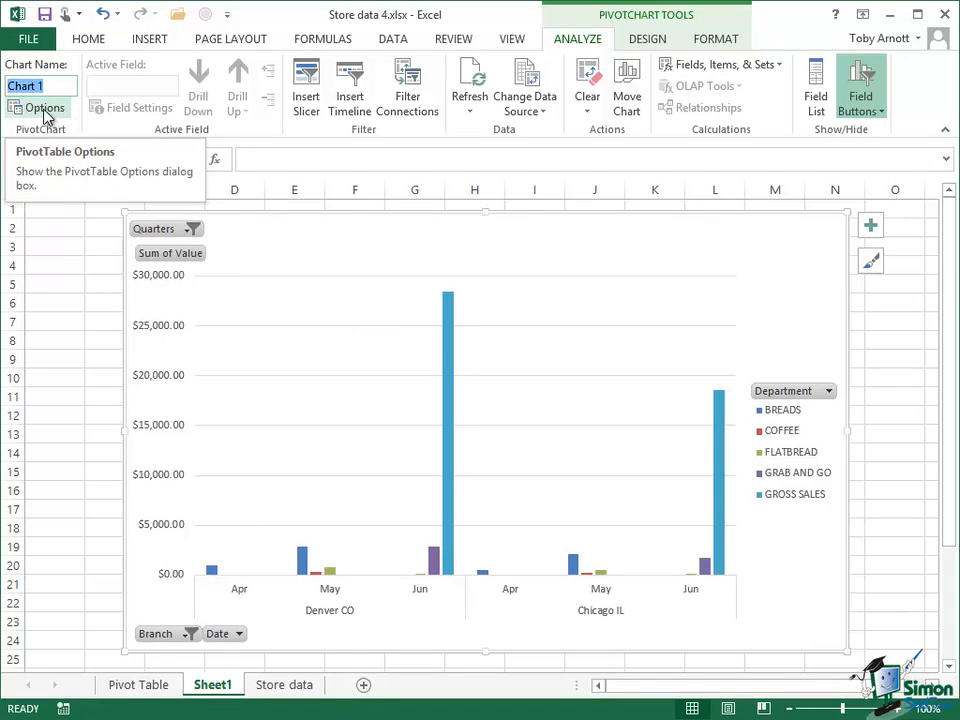
pyautogui.click(44, 112)
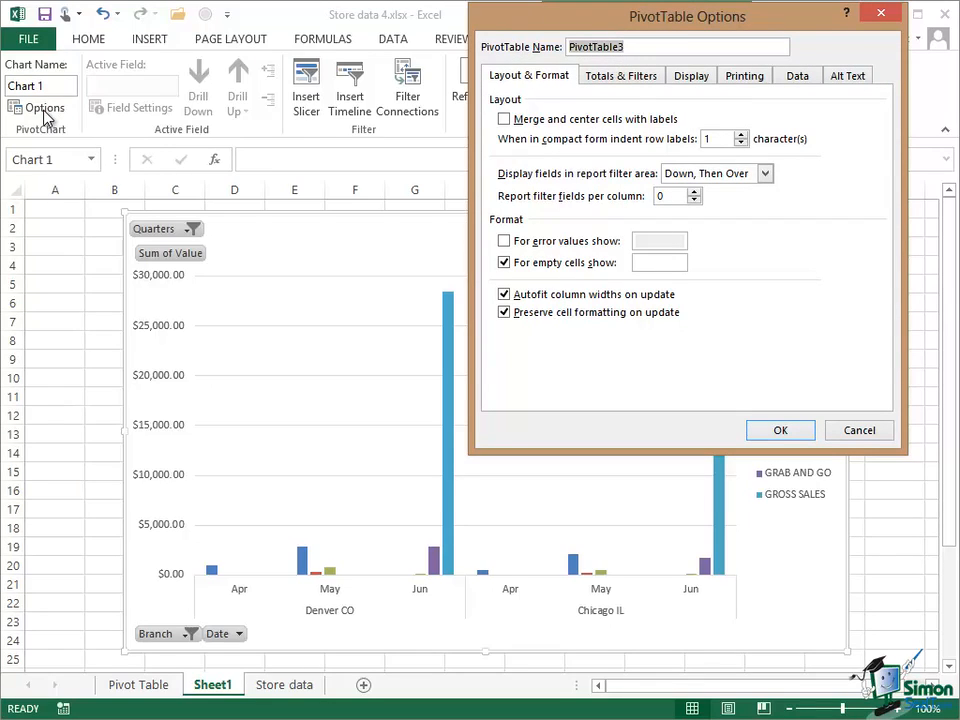
pyautogui.click(862, 431)
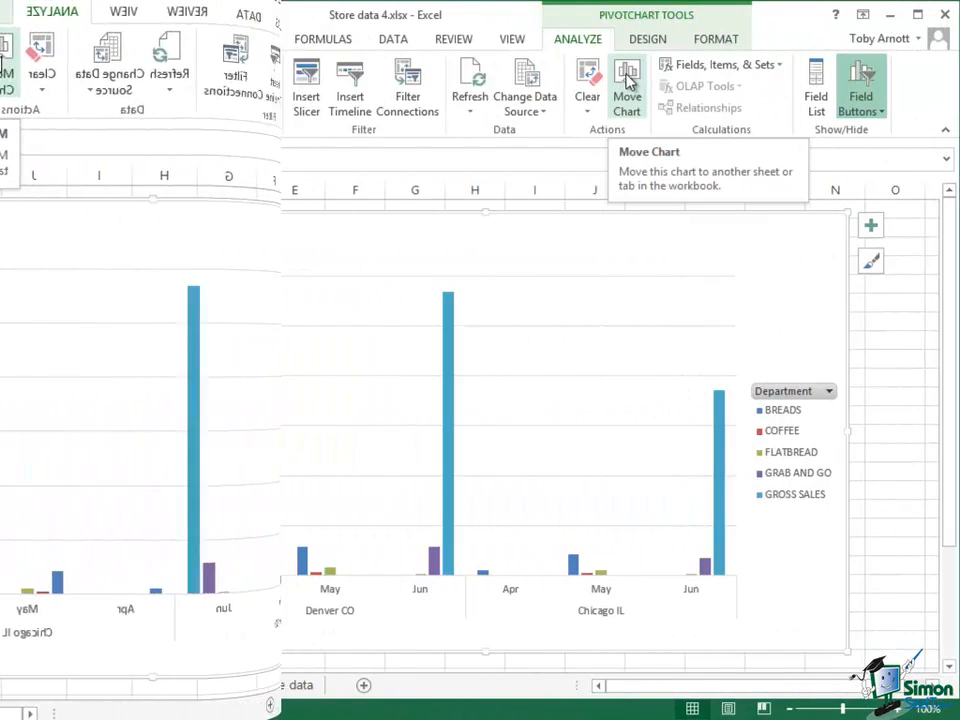
# - Show the PivotChart field list and hide it again
pyautogui.click(816, 90)
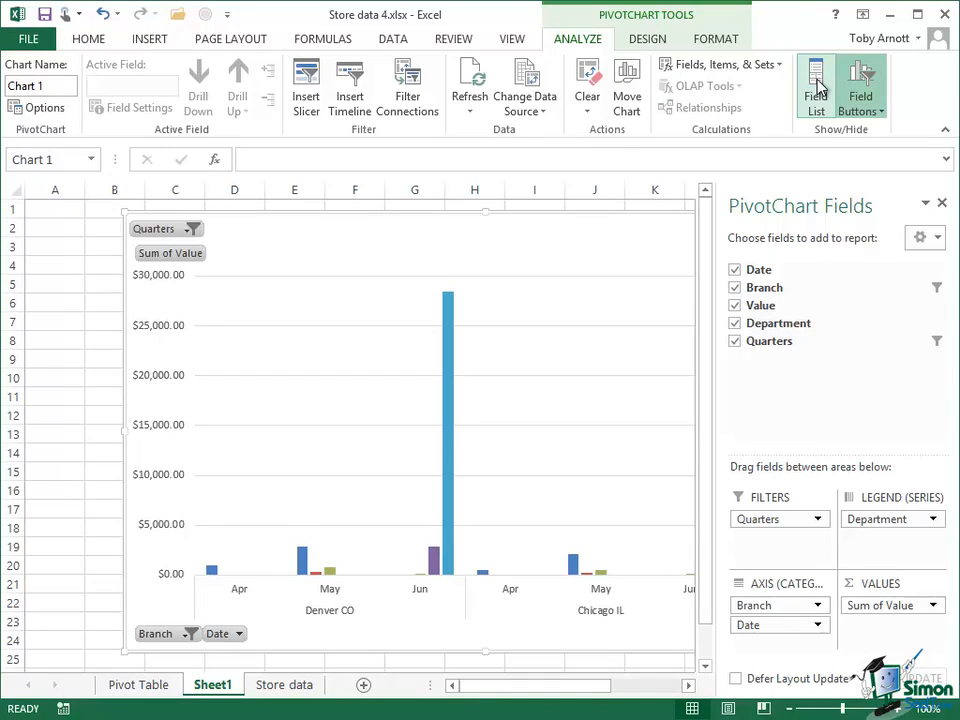
pyautogui.click(816, 90)
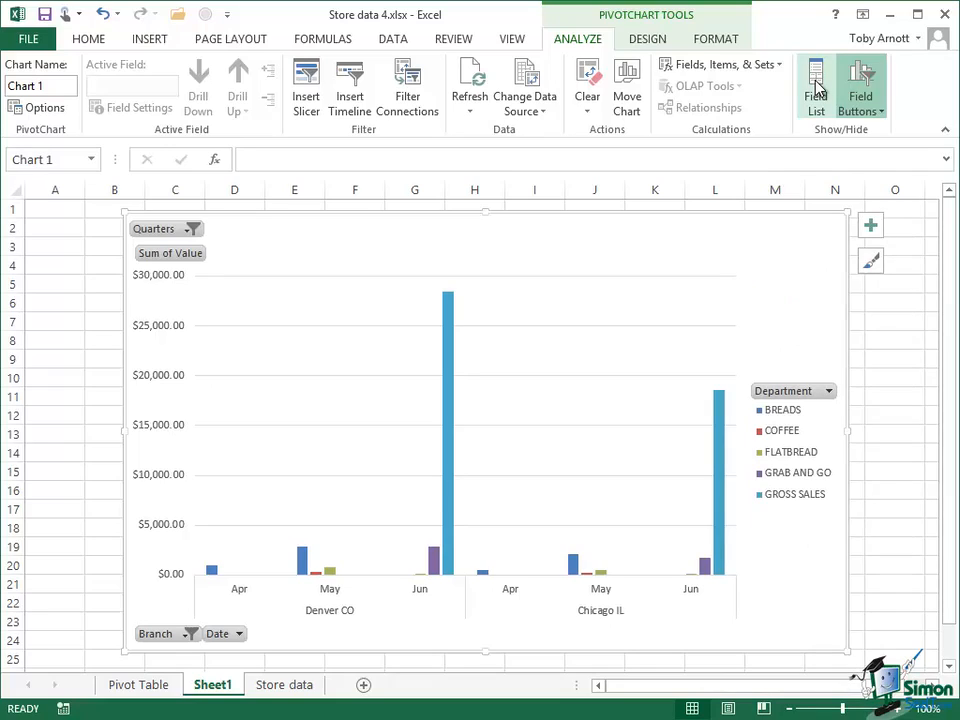
# - Hide and reshow all of the PivotChart's field buttons, and hide its report filter and legend field buttons
pyautogui.click(866, 74)
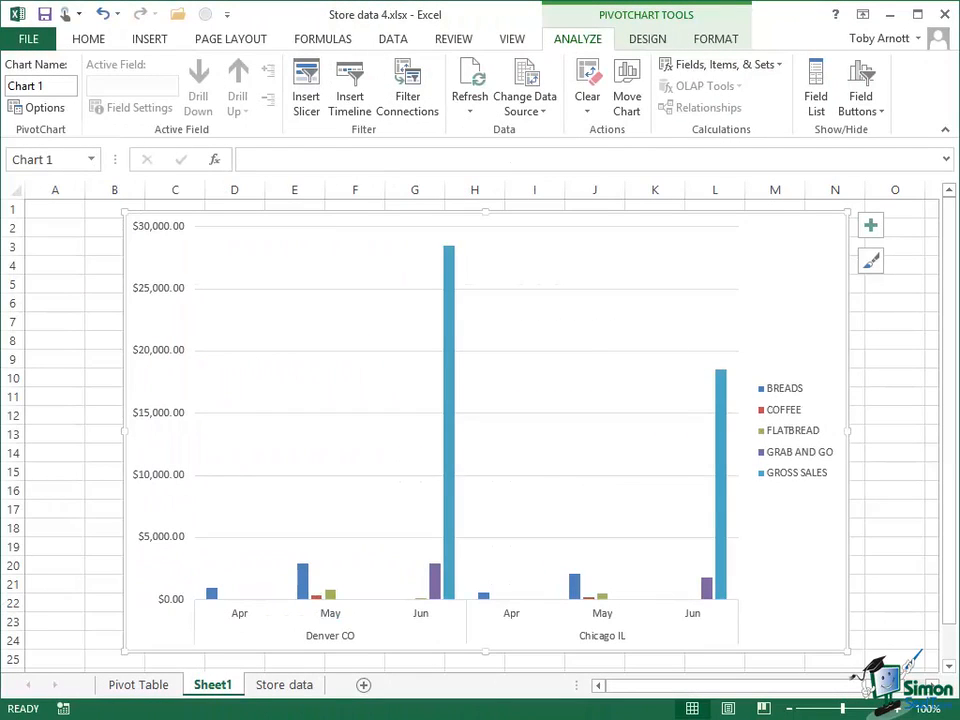
pyautogui.click(861, 74)
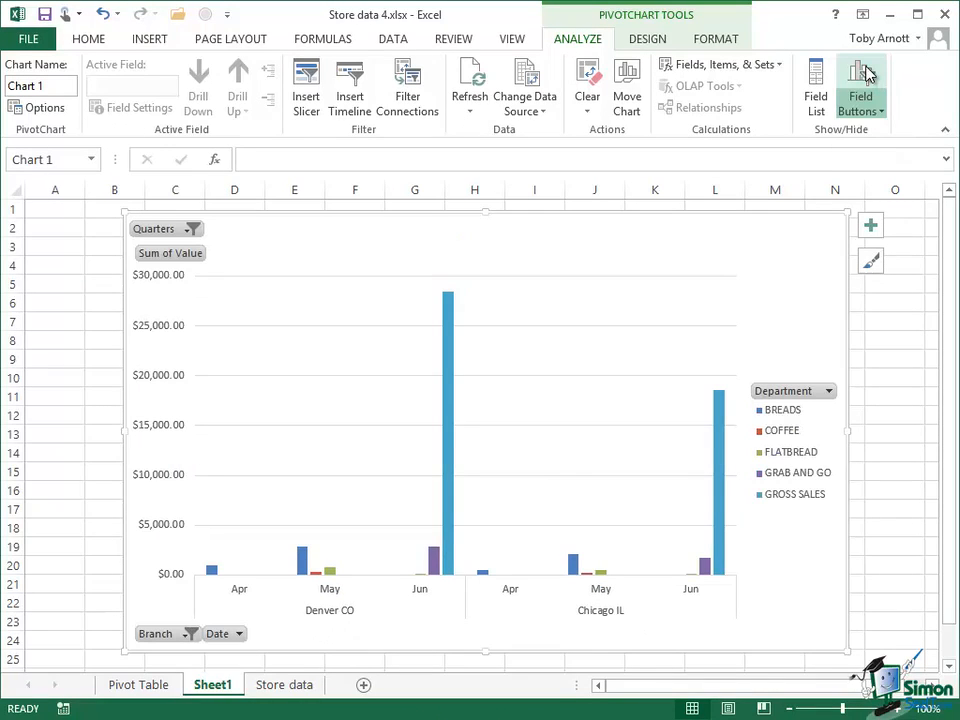
pyautogui.click(880, 114)
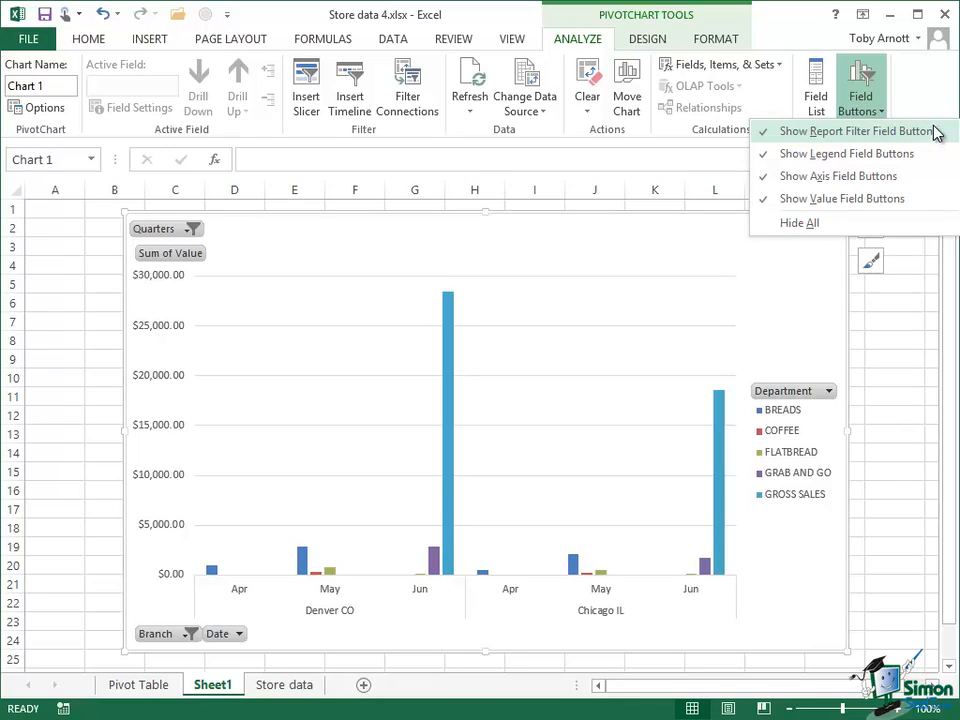
pyautogui.click(856, 131)
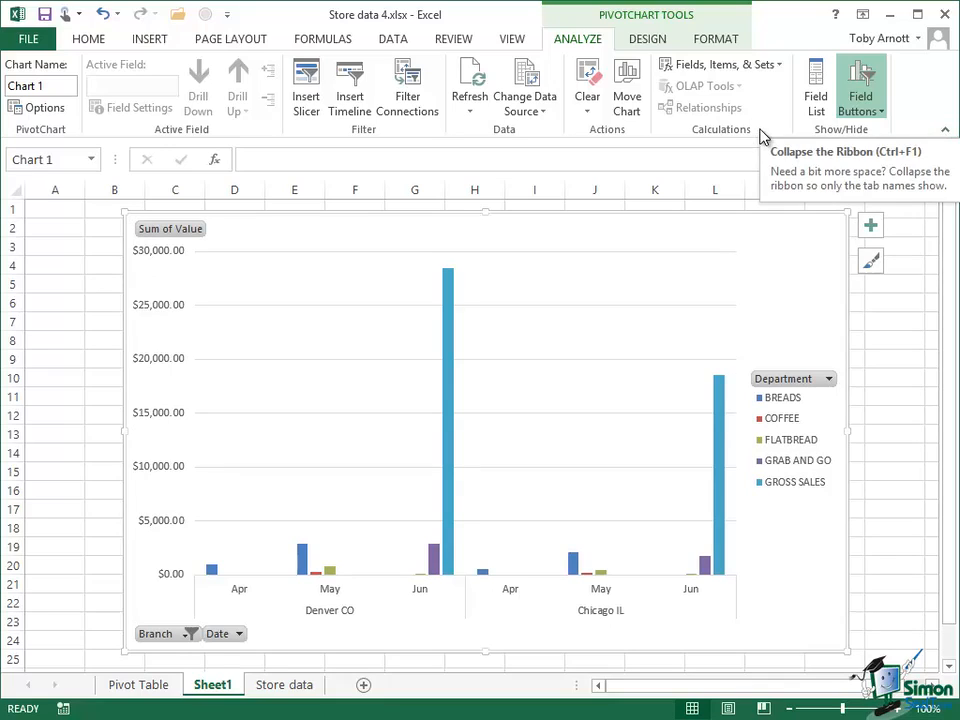
pyautogui.click(876, 112)
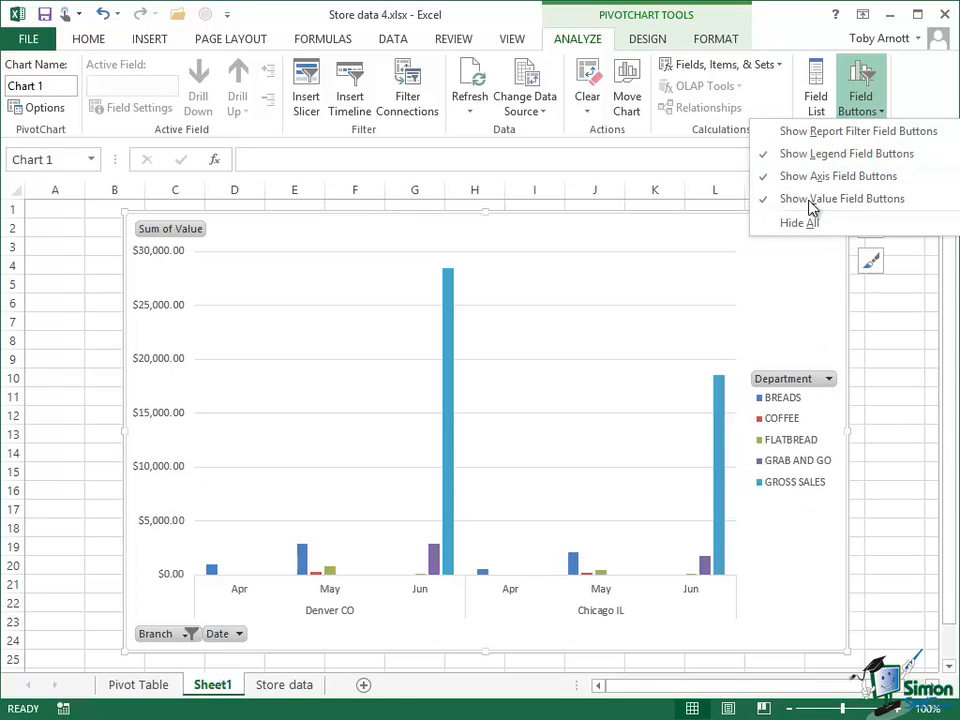
pyautogui.click(817, 153)
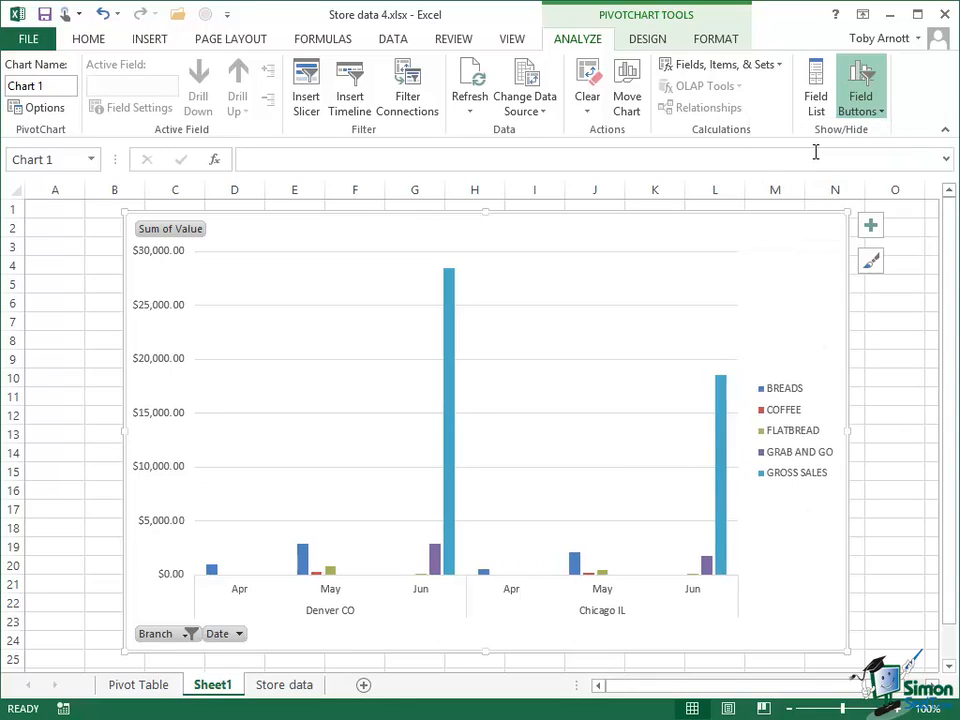
# - Show the PivotChart's report filter and legend field buttons again
pyautogui.click(866, 112)
pyautogui.click(814, 131)
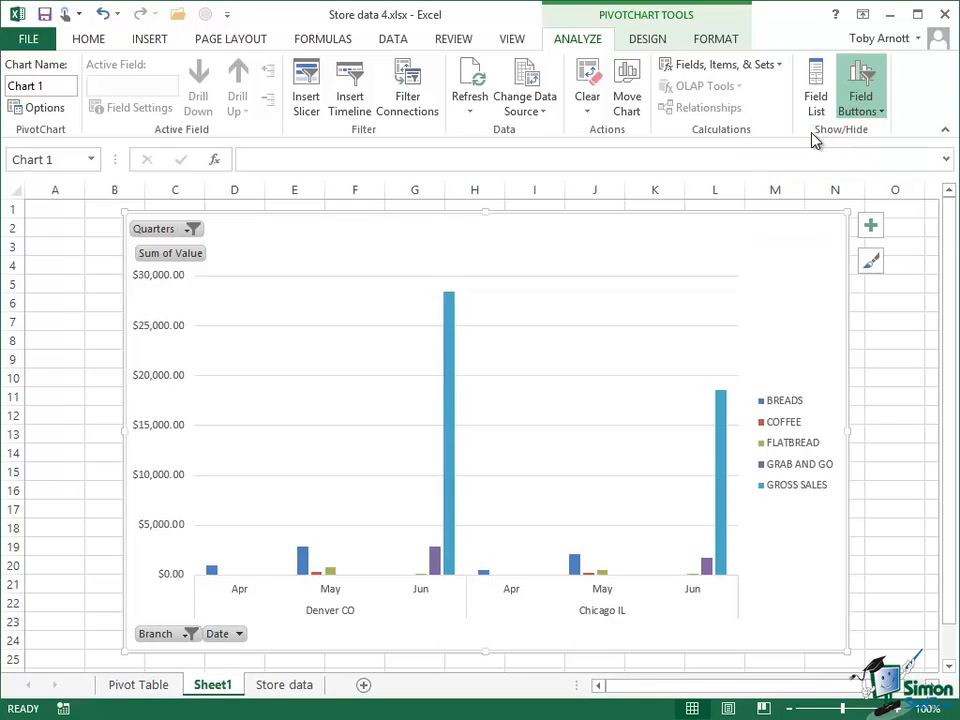
pyautogui.click(872, 112)
pyautogui.click(787, 153)
pyautogui.click(866, 114)
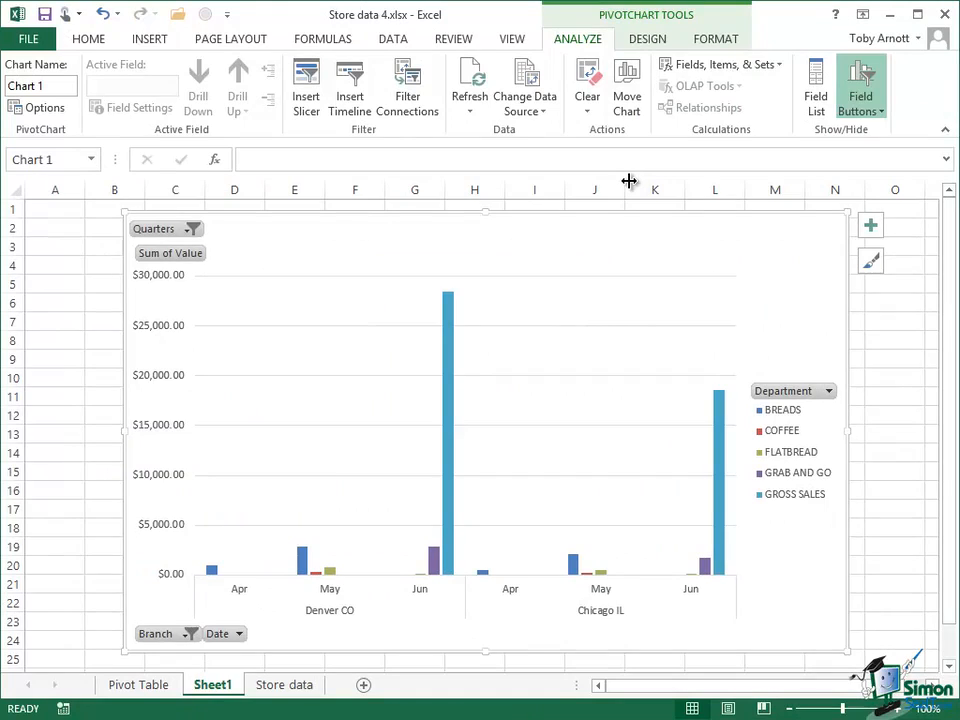
# - Look at the PivotChart's design options, including the quick layout gallery, and its format options
pyautogui.click(647, 40)
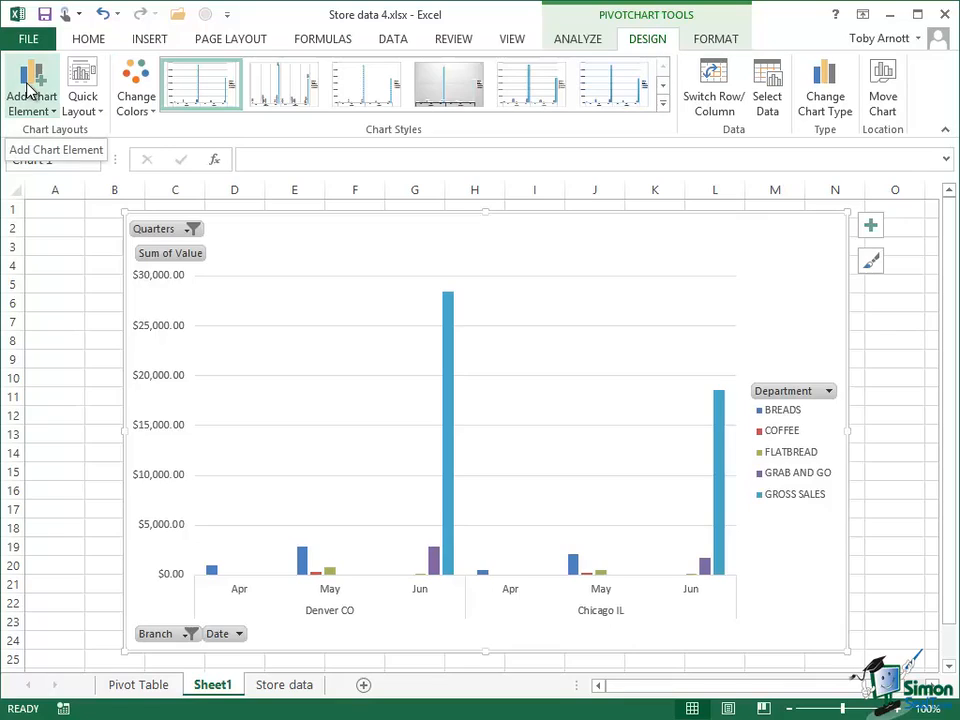
pyautogui.click(85, 100)
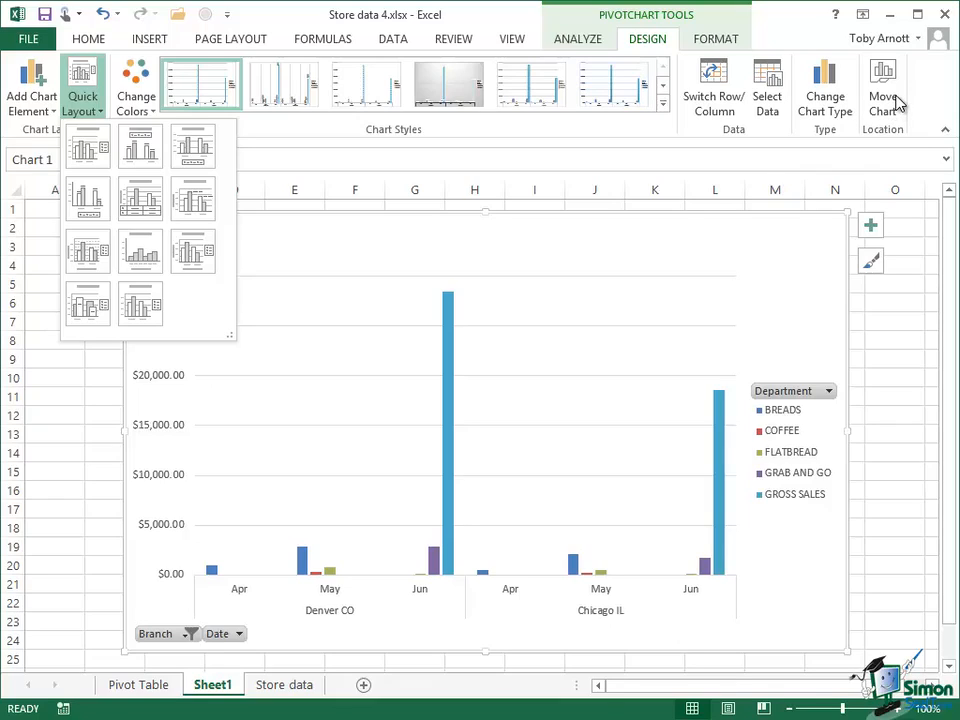
pyautogui.click(714, 42)
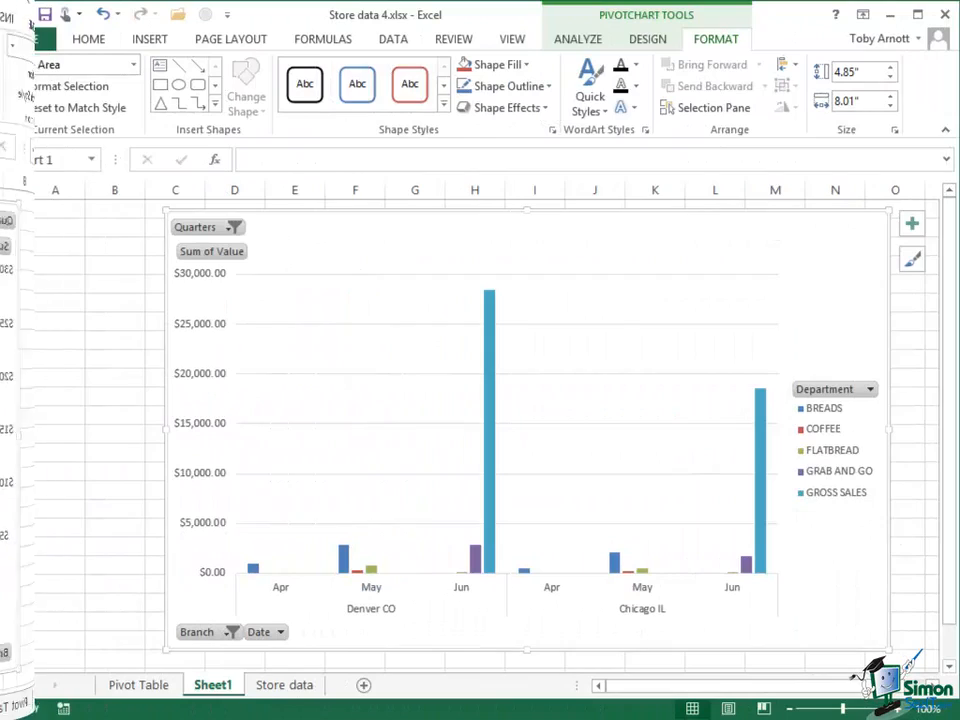
# - Look at the chart elements options and browse the chart style and color galleries without applying any
pyautogui.click(912, 225)
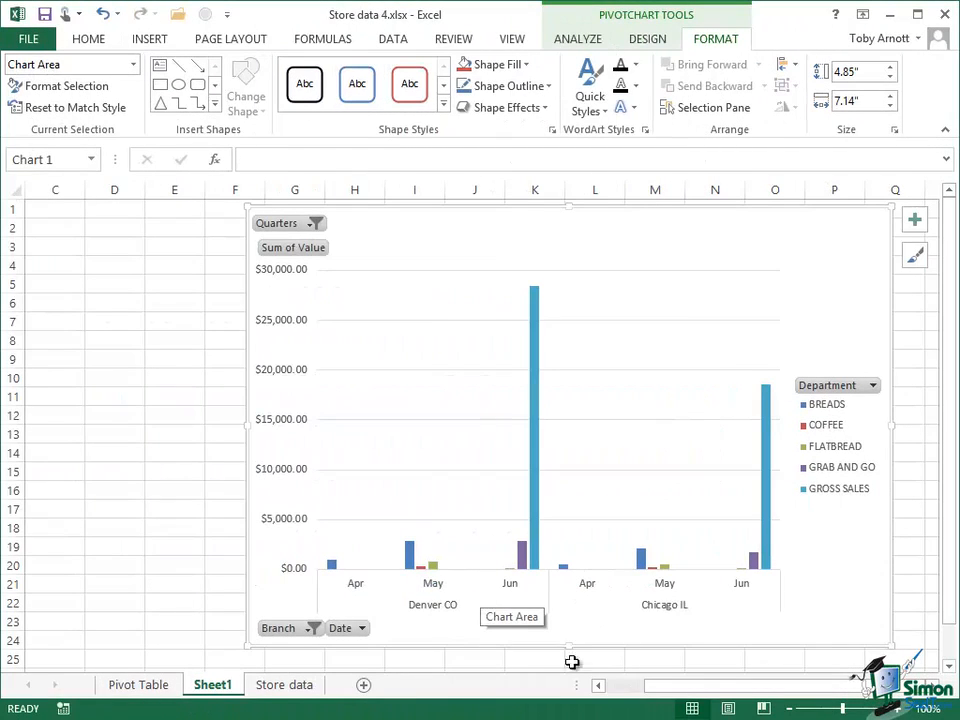
pyautogui.click(916, 256)
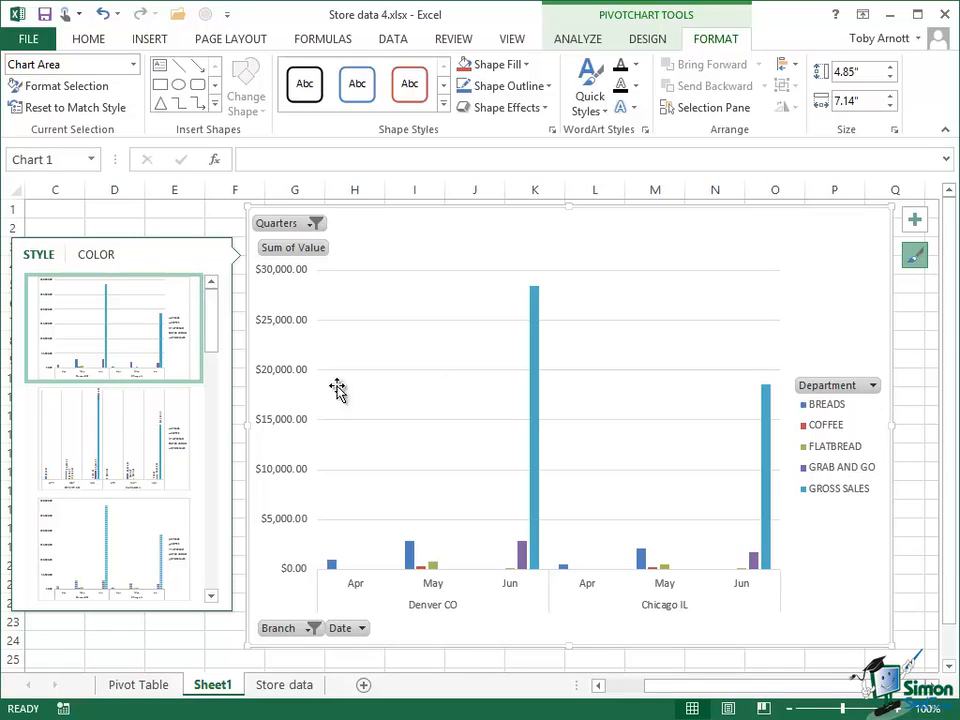
pyautogui.moveTo(210, 311); pyautogui.dragTo(141, 283)
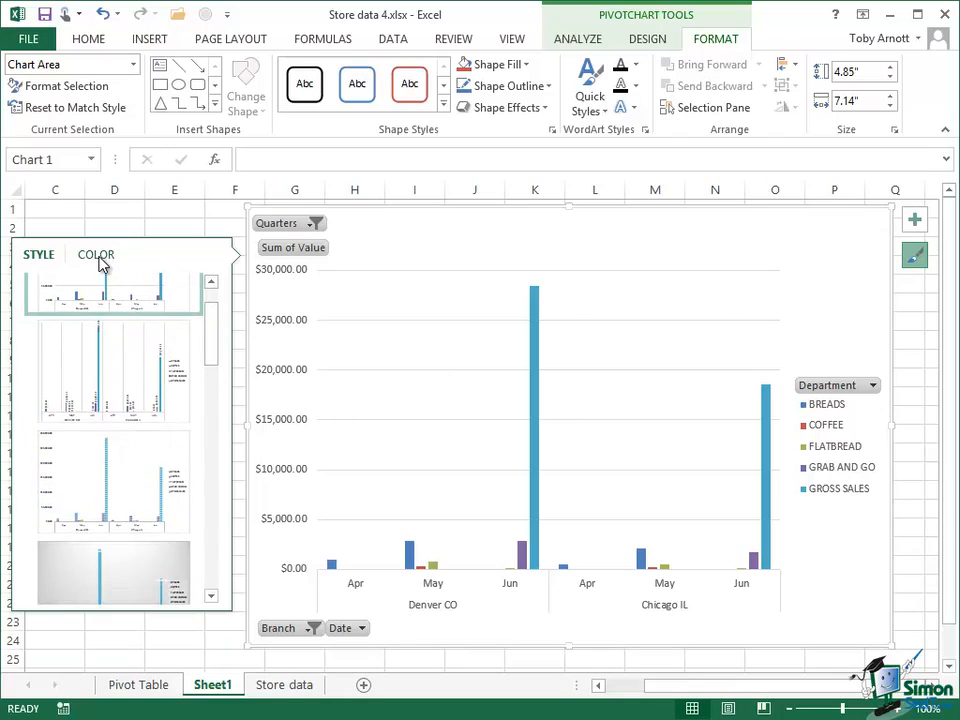
pyautogui.click(100, 258)
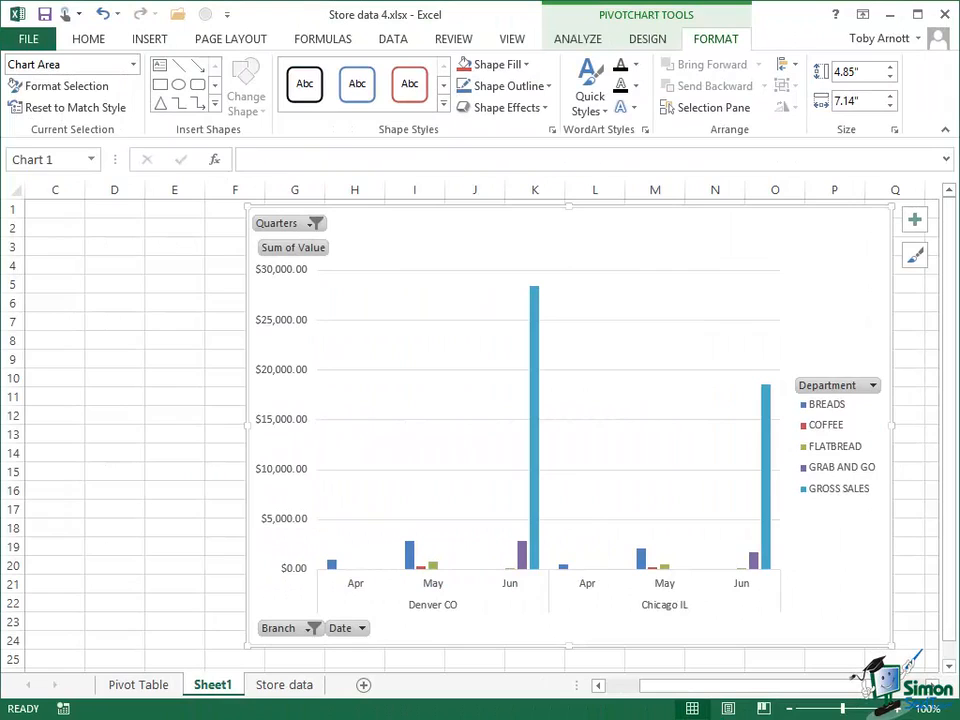
# - Create a combined PivotChart and PivotTable on a new worksheet from the StoreSales table on the Store data sheet
pyautogui.click(284, 690)
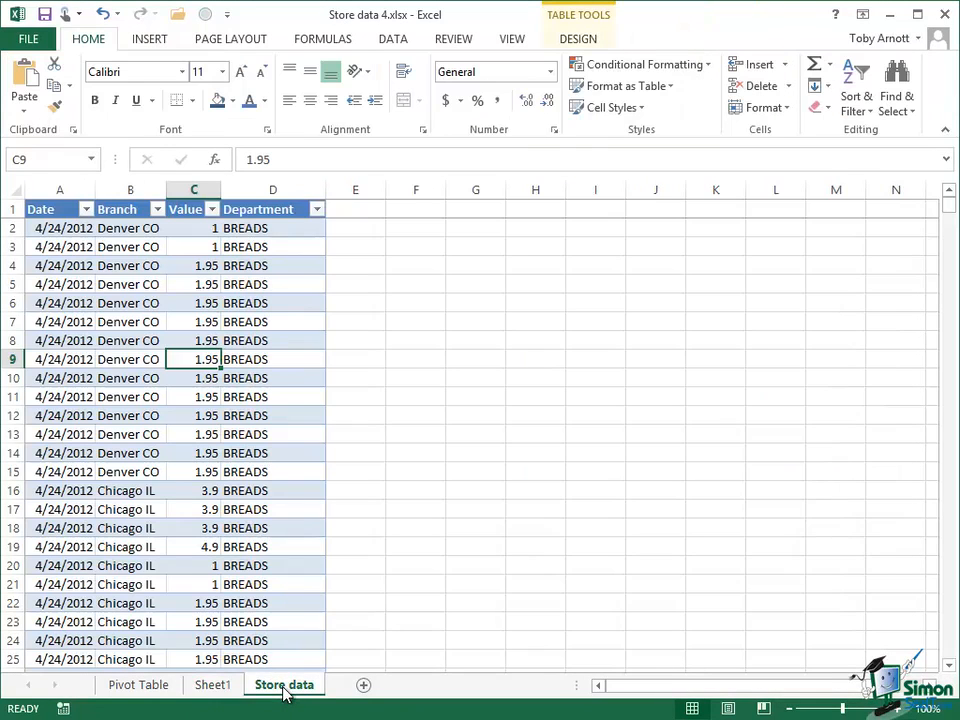
pyautogui.click(126, 386)
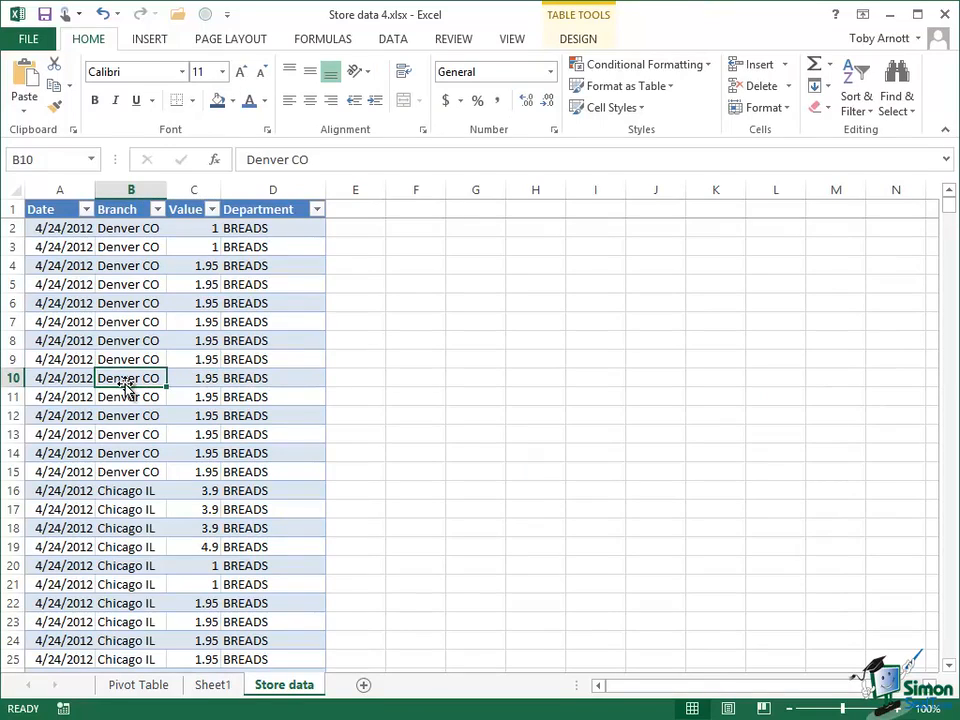
pyautogui.click(157, 42)
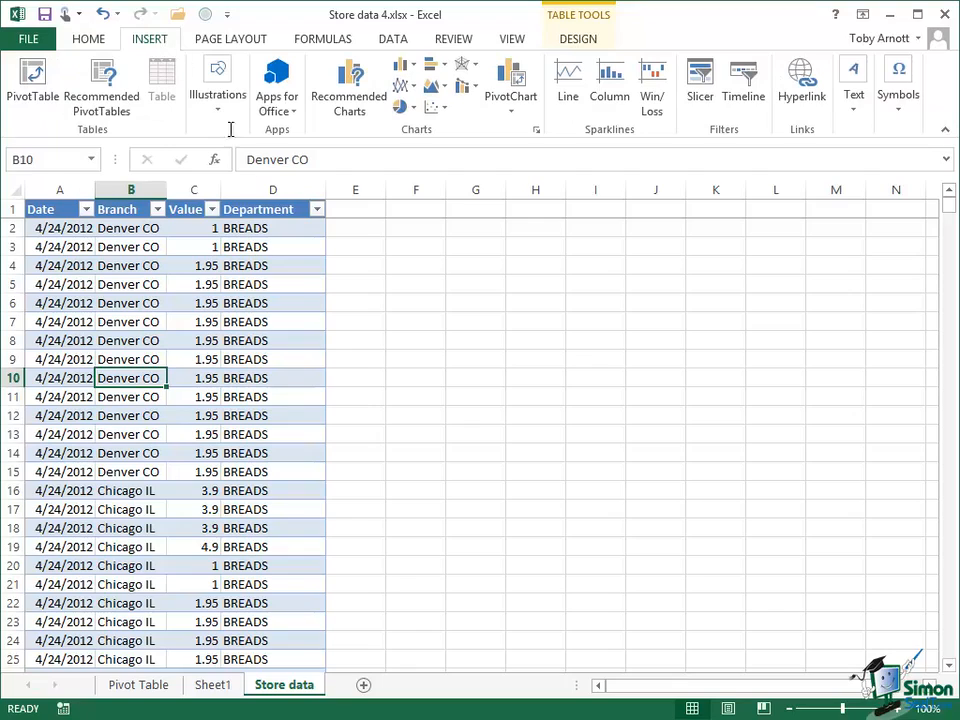
pyautogui.click(512, 112)
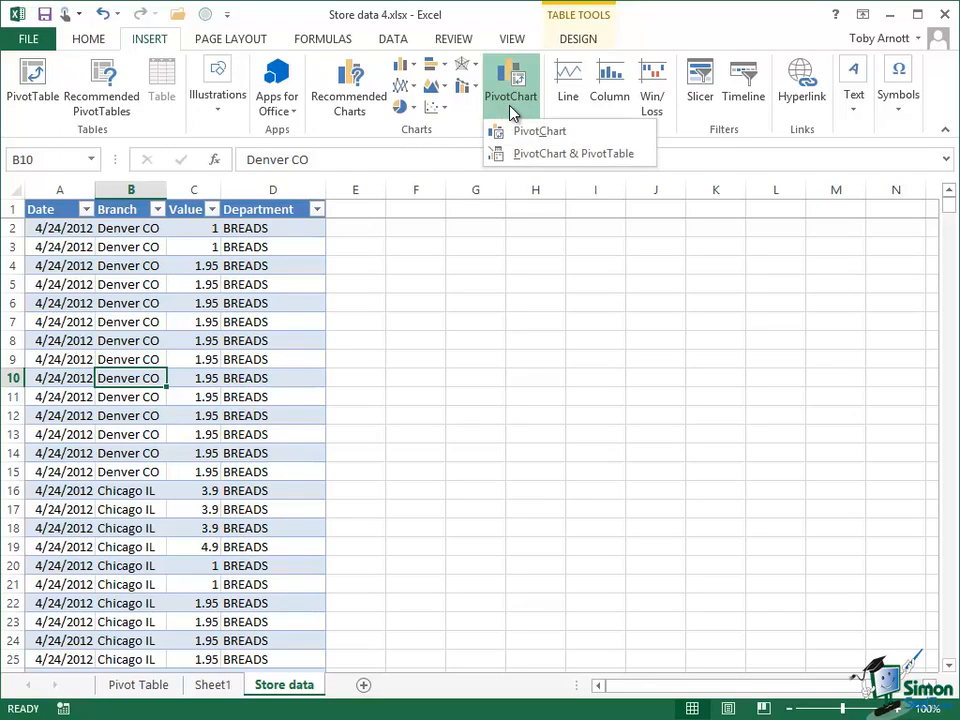
pyautogui.click(593, 155)
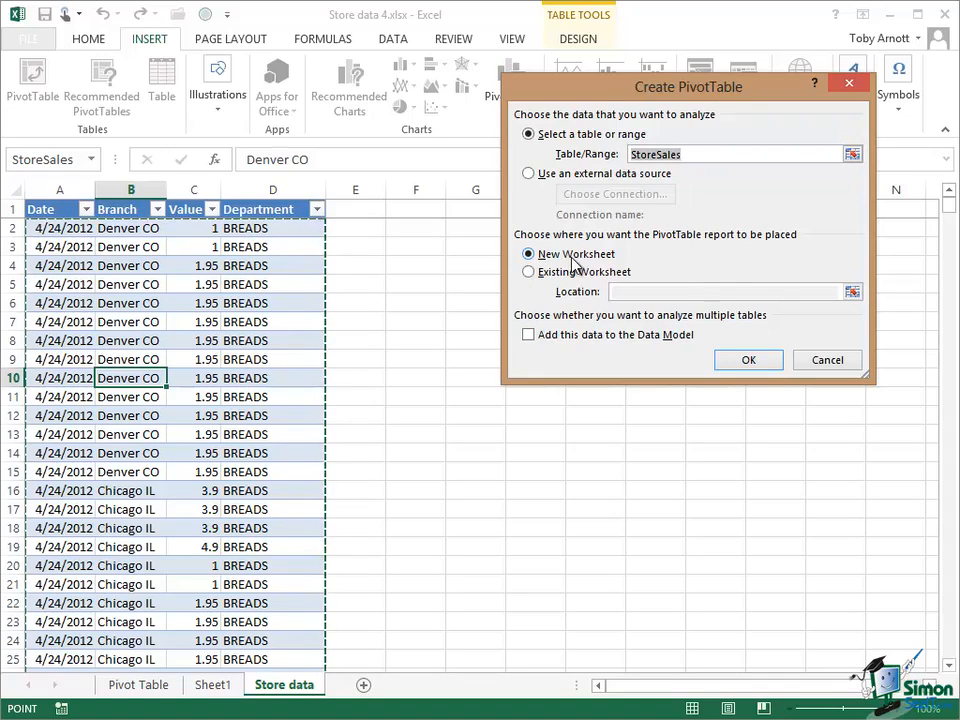
pyautogui.click(754, 362)
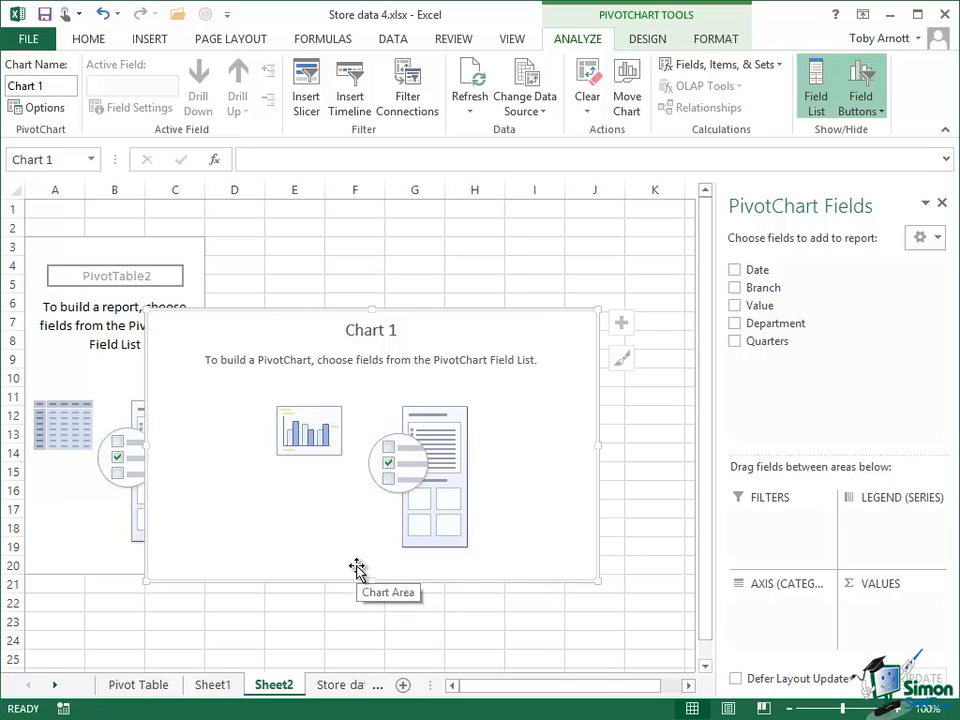
# - Add the Date and Department fields to the new PivotChart's axis and Value as the summed values
pyautogui.click(736, 272)
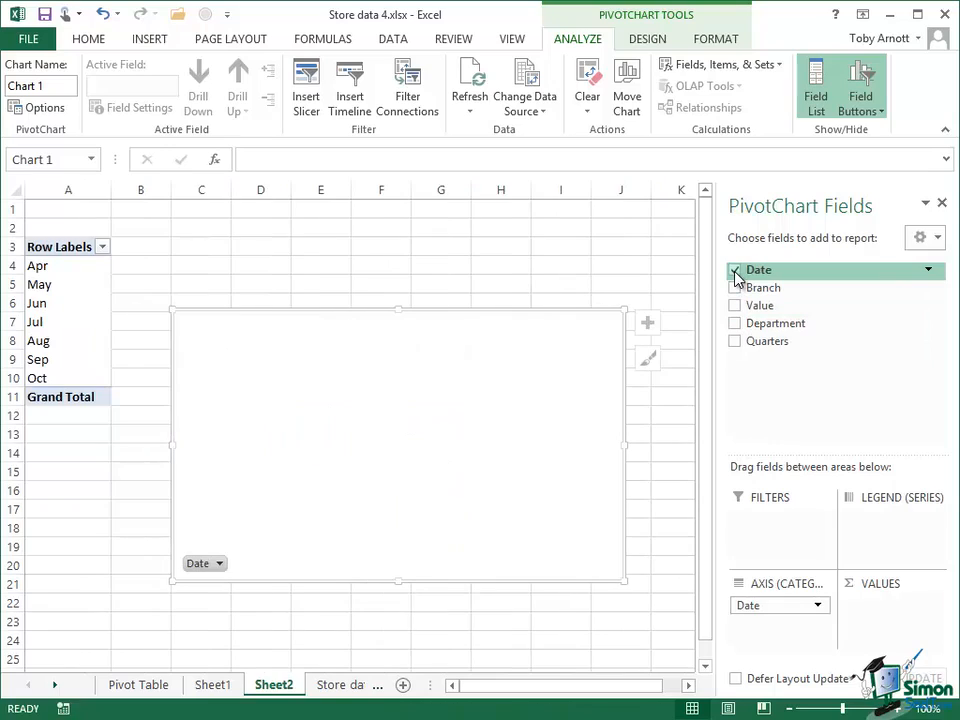
pyautogui.click(736, 324)
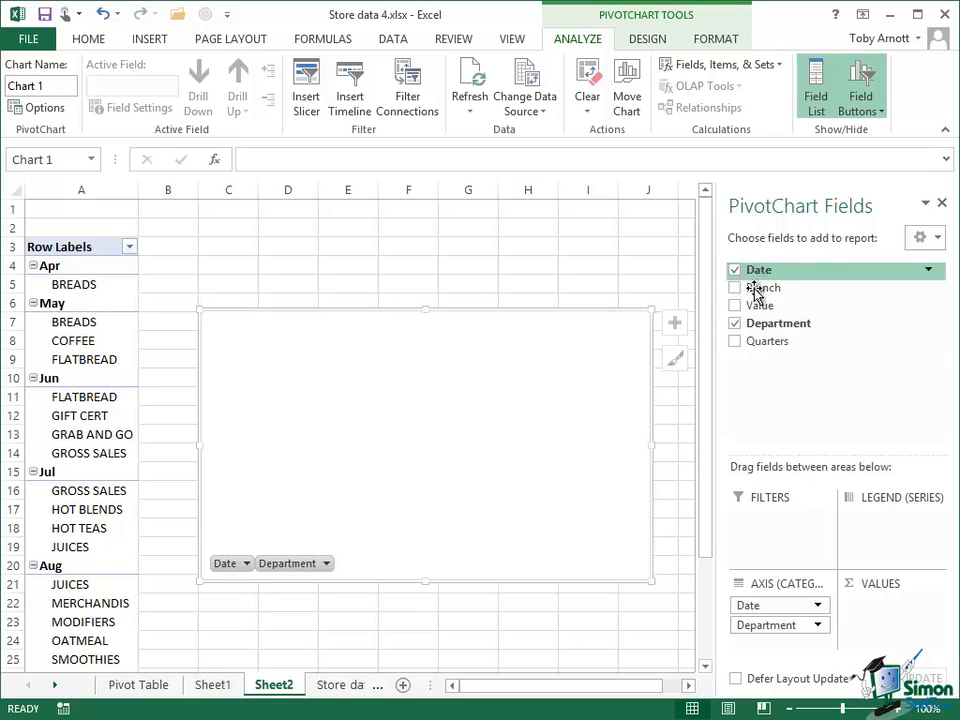
pyautogui.click(736, 305)
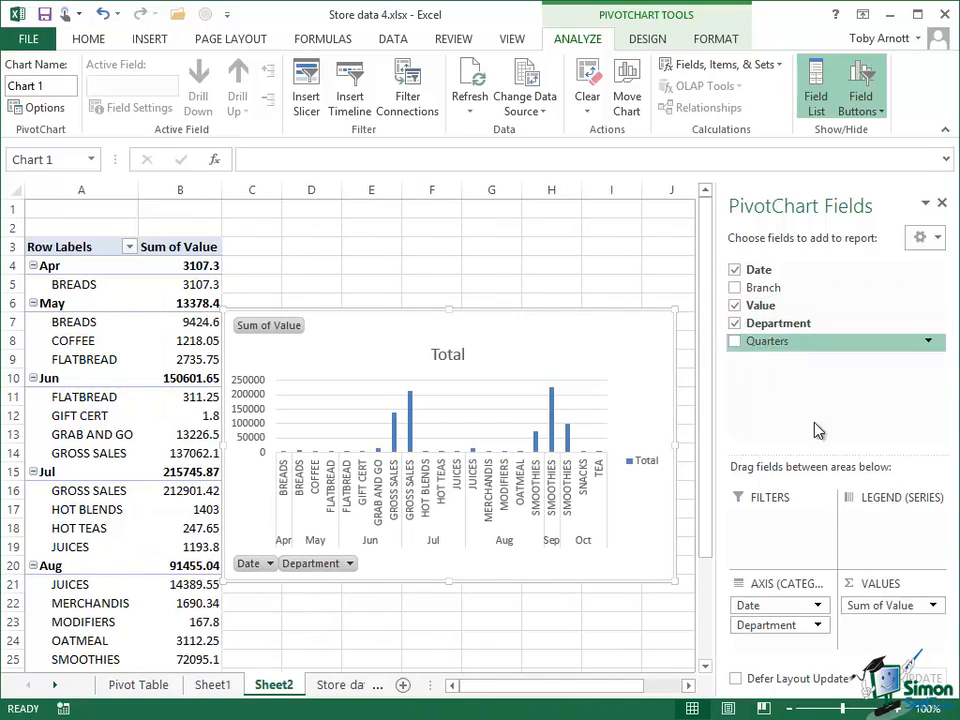